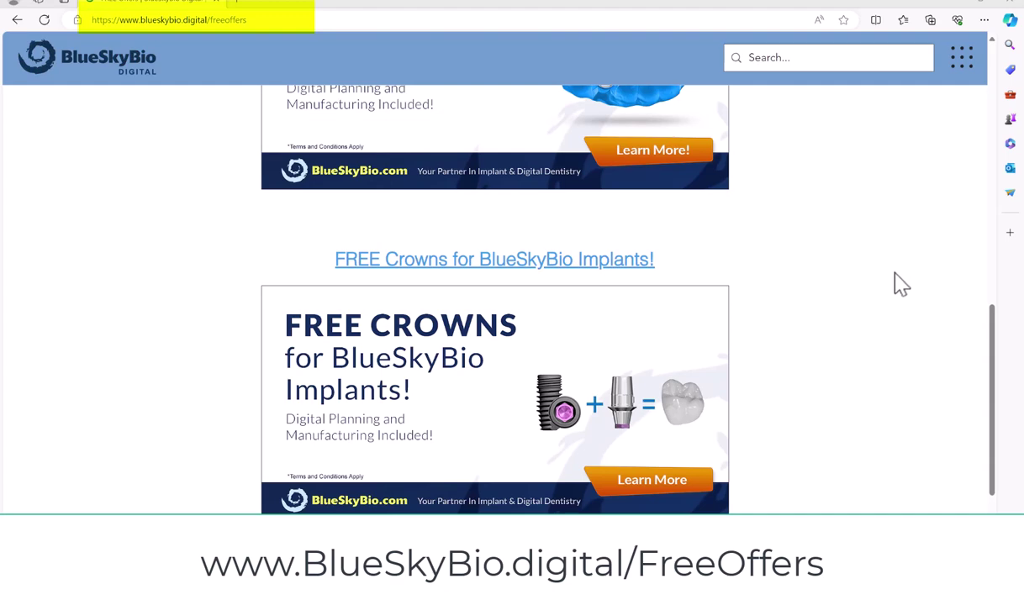
scroll(899, 284, "up", 3)
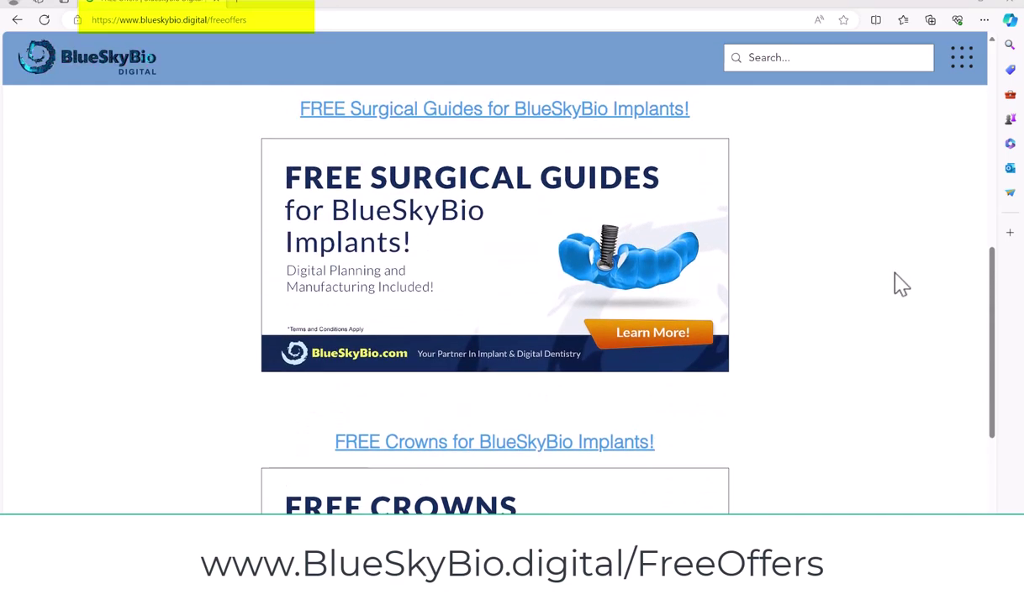
scroll(899, 284, "up", 1)
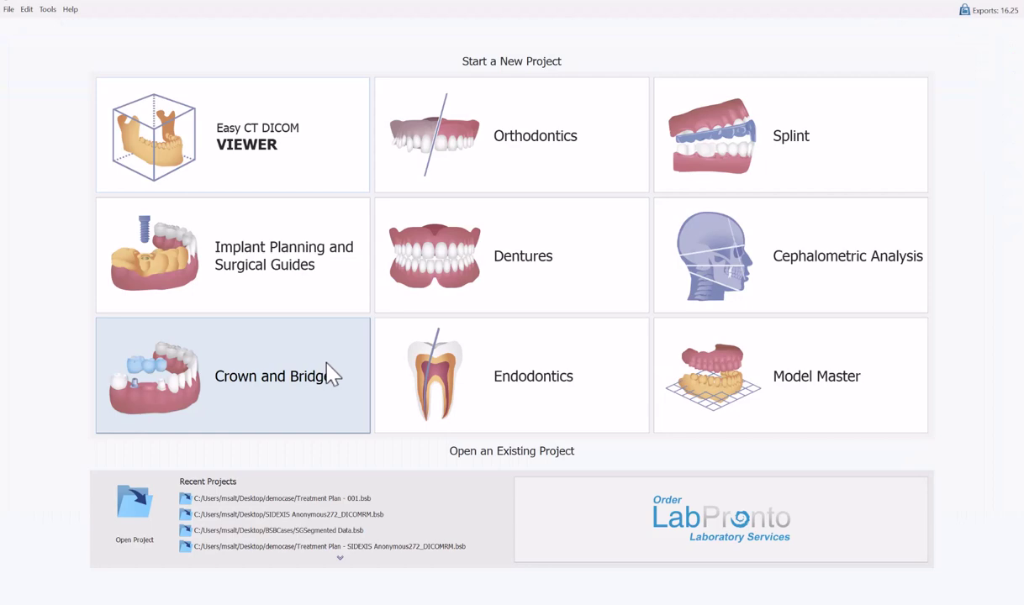
Start a Crown for Titanium Base project with the lower and upper jaw .ply scans from the Demotibase folder
left_click(332, 376)
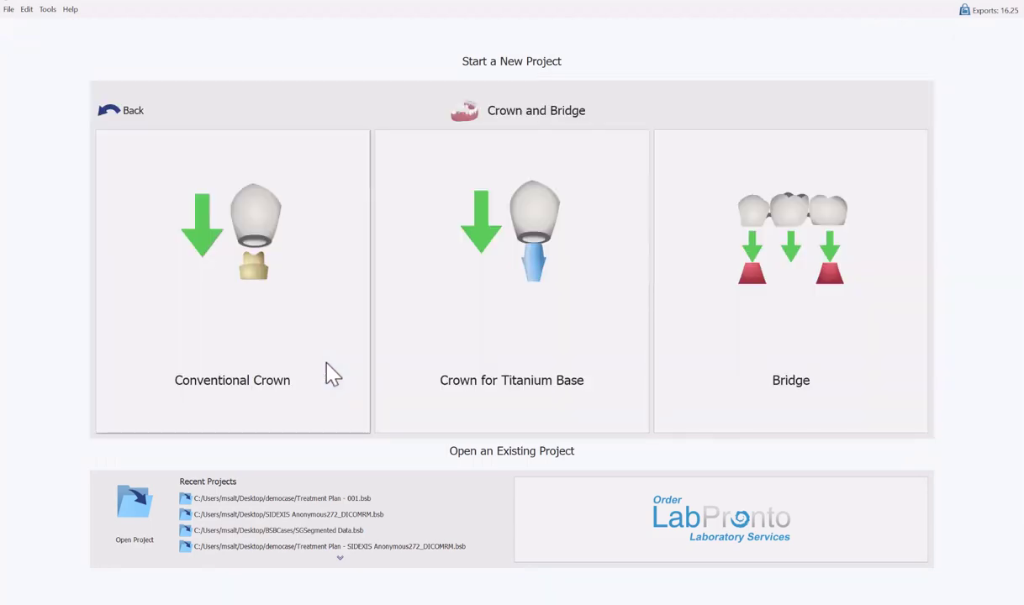
left_click(502, 255)
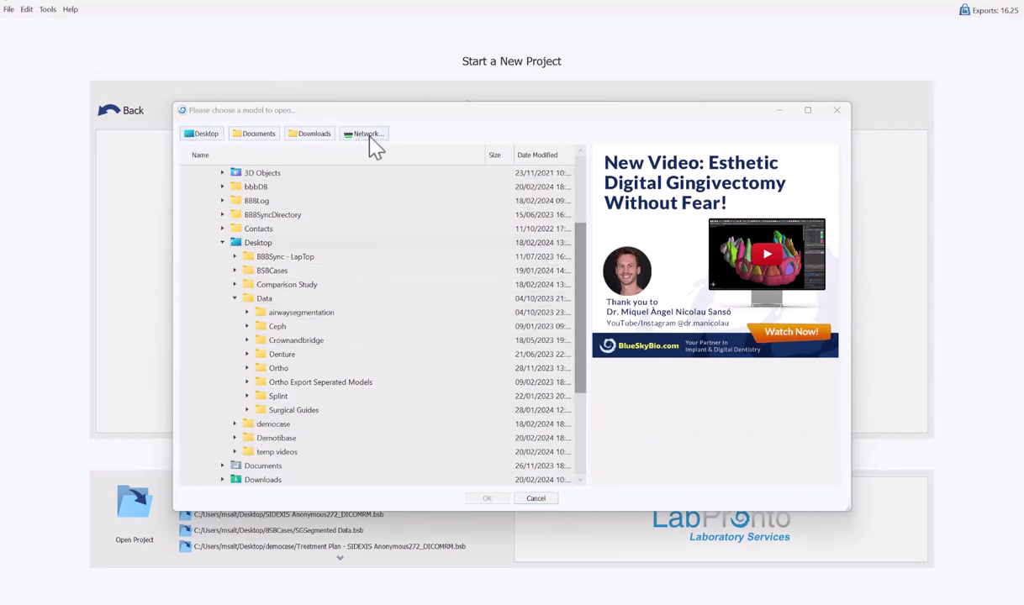
scroll(315, 408, "down", 1)
double_click(311, 396)
left_click(328, 409)
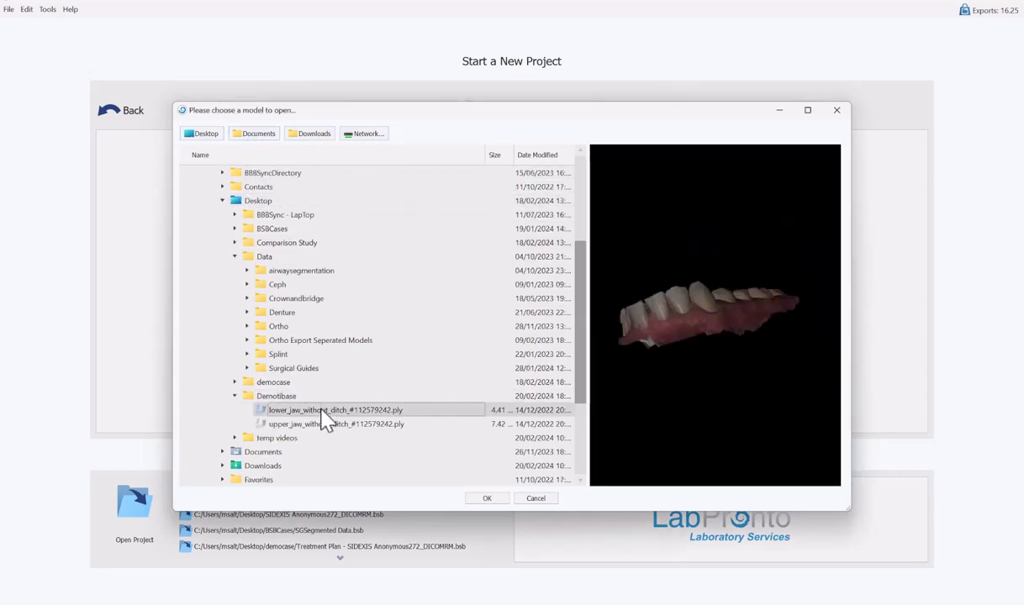
left_click_drag(693, 290, 692, 327)
left_click(363, 423, "shift")
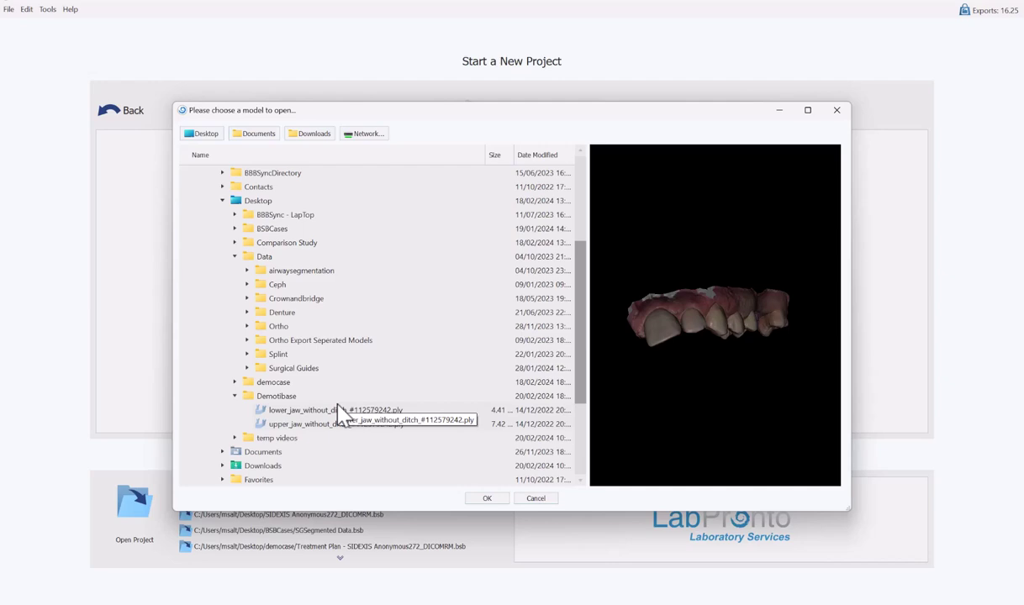
left_click(484, 499)
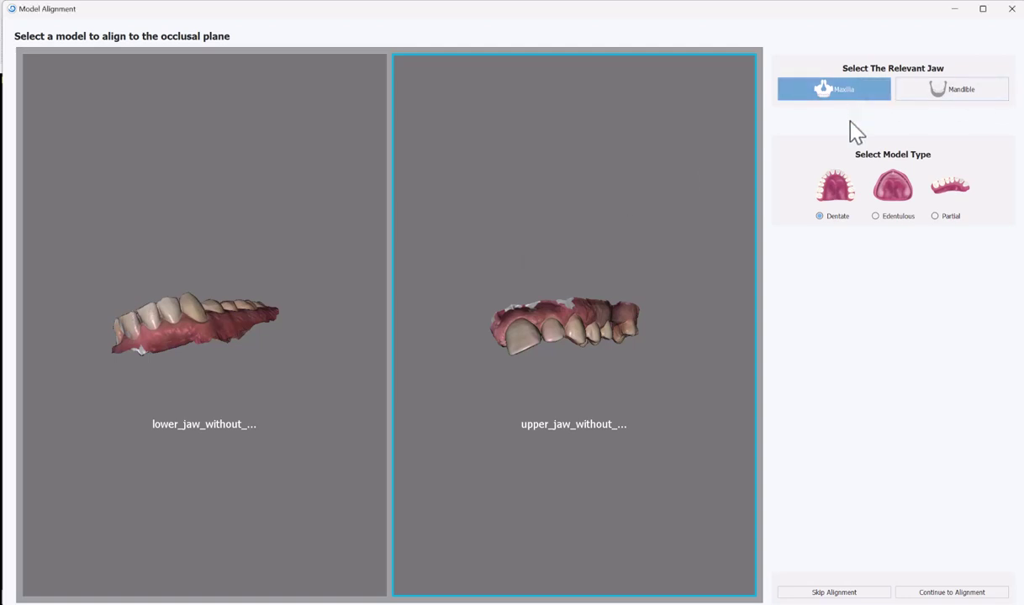
Align the upper scan as a partial maxilla to the occlusal plane, marking two cusps on the rear molar and the front incisor's edge
left_click(945, 220)
left_click(933, 592)
right_click_drag(486, 493, 366, 163)
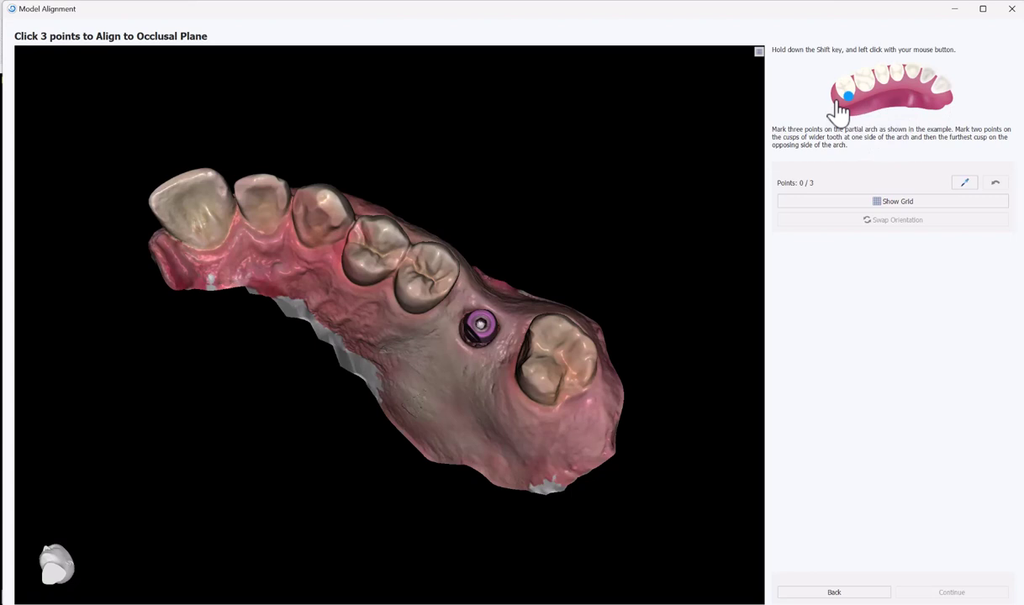
left_click(554, 391, "shift")
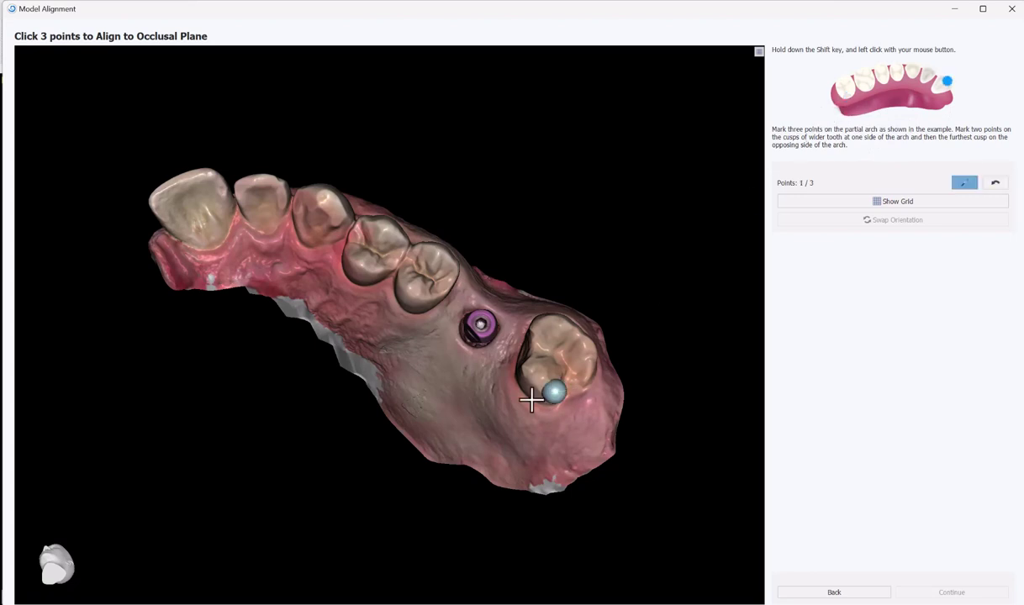
left_click(153, 199, "shift")
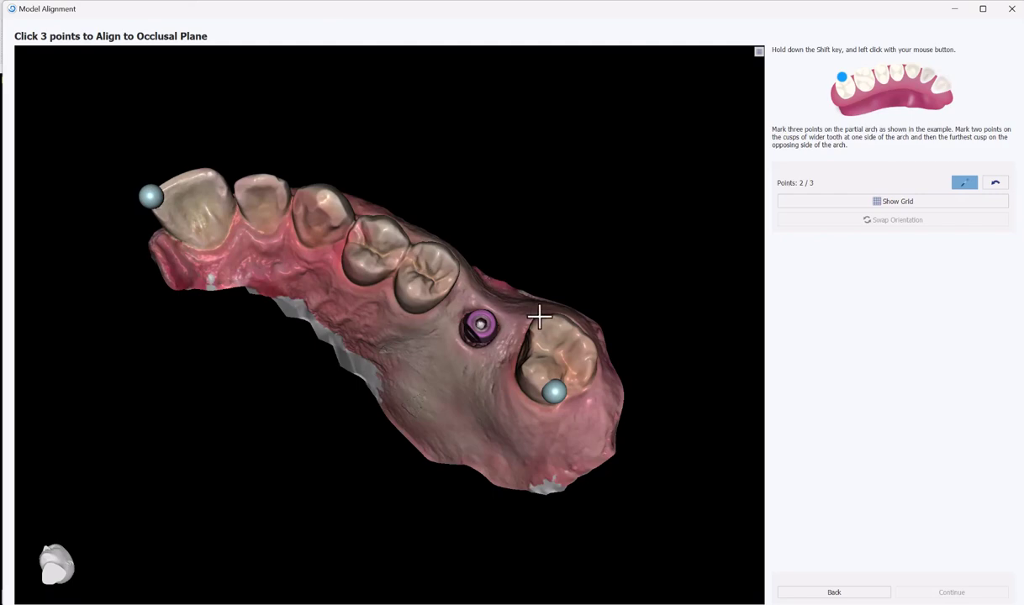
left_click(592, 350, "shift")
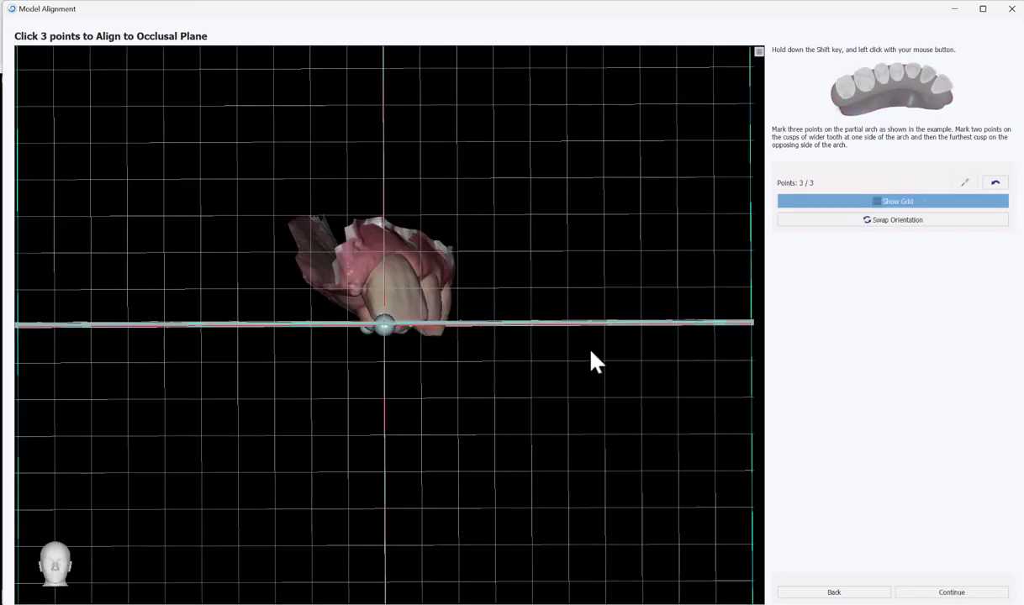
right_click_drag(592, 378, 487, 377)
right_click_drag(320, 482, 521, 504)
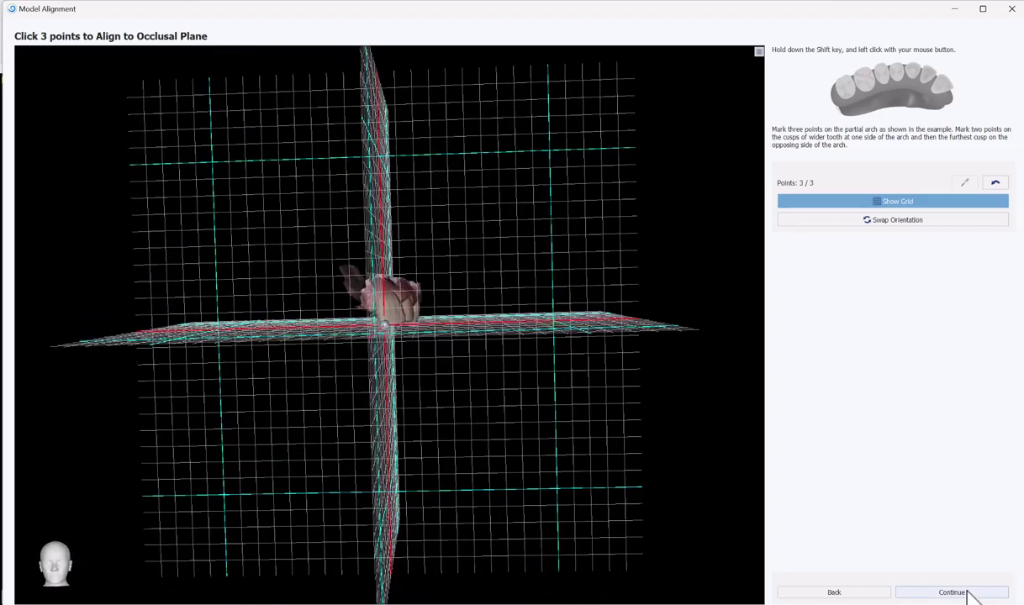
left_click(955, 592)
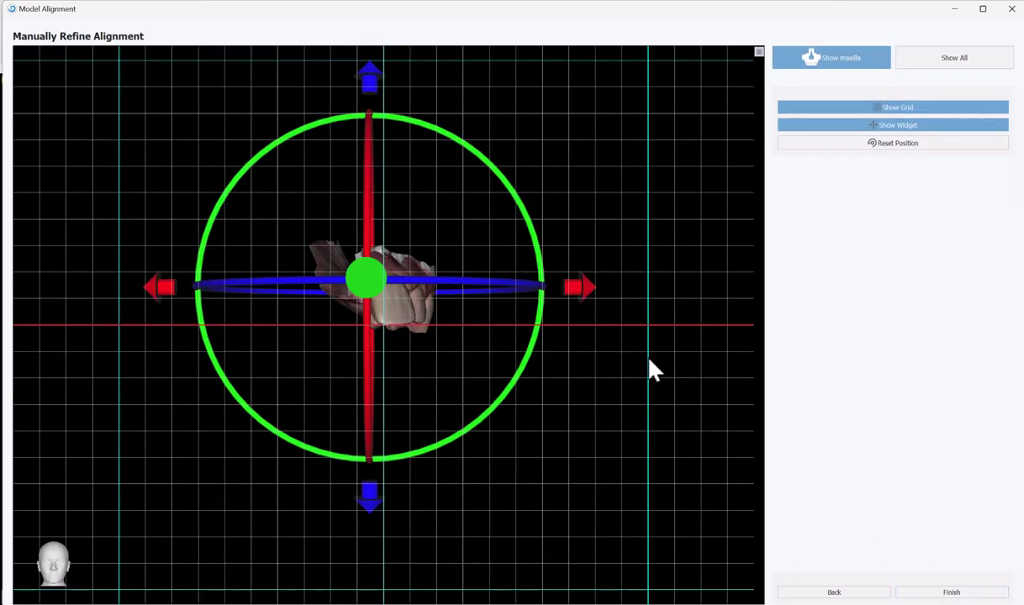
Check the maxilla alignment against the grid and the opposing jaw, and finish the alignment without manual refinement
scroll(648, 366, "down", 3)
right_click_drag(651, 354, 569, 325)
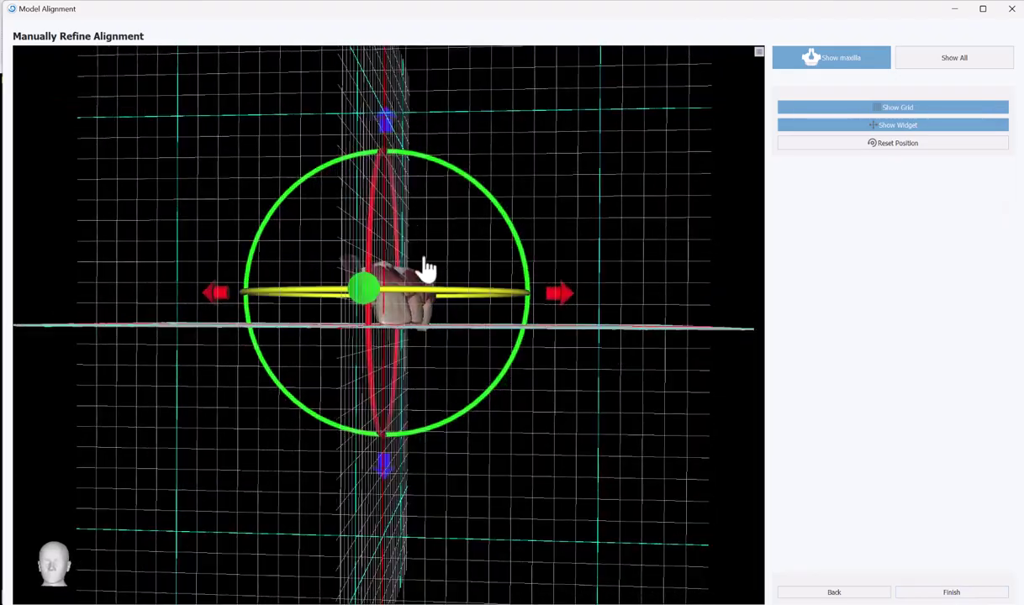
right_click_drag(605, 217, 646, 193)
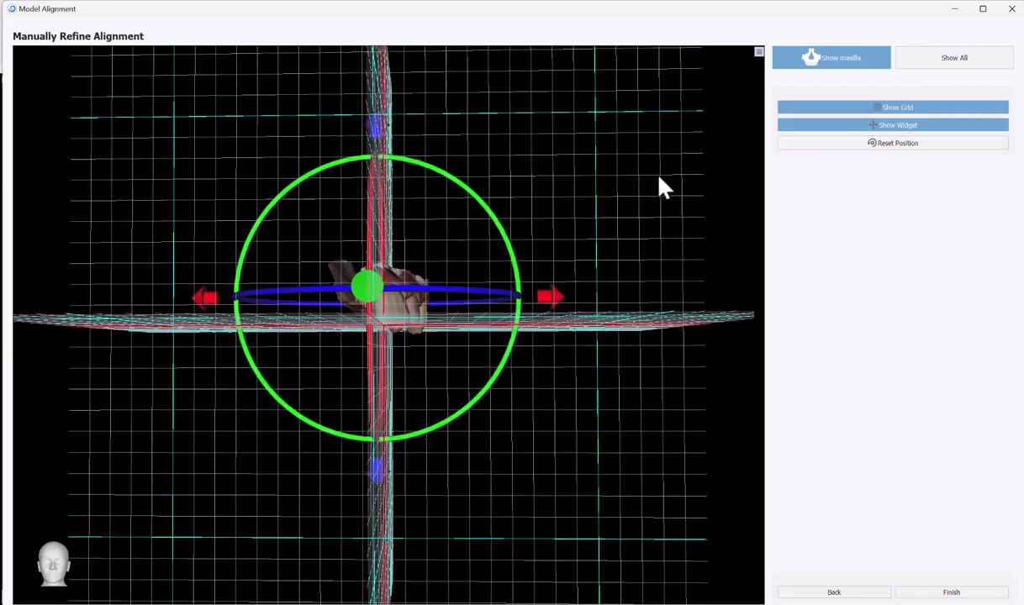
left_click(977, 64)
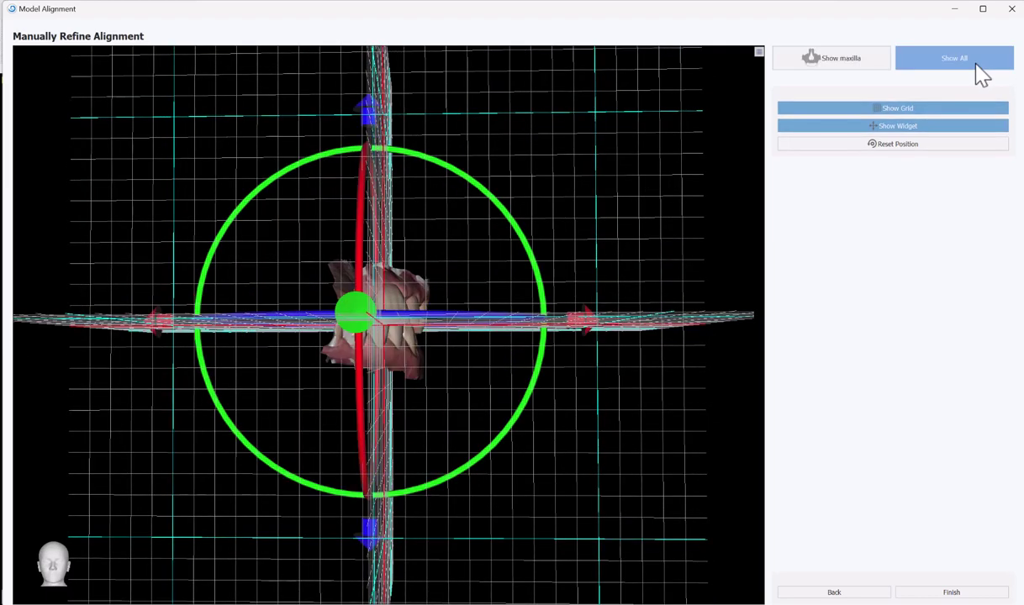
left_click(872, 65)
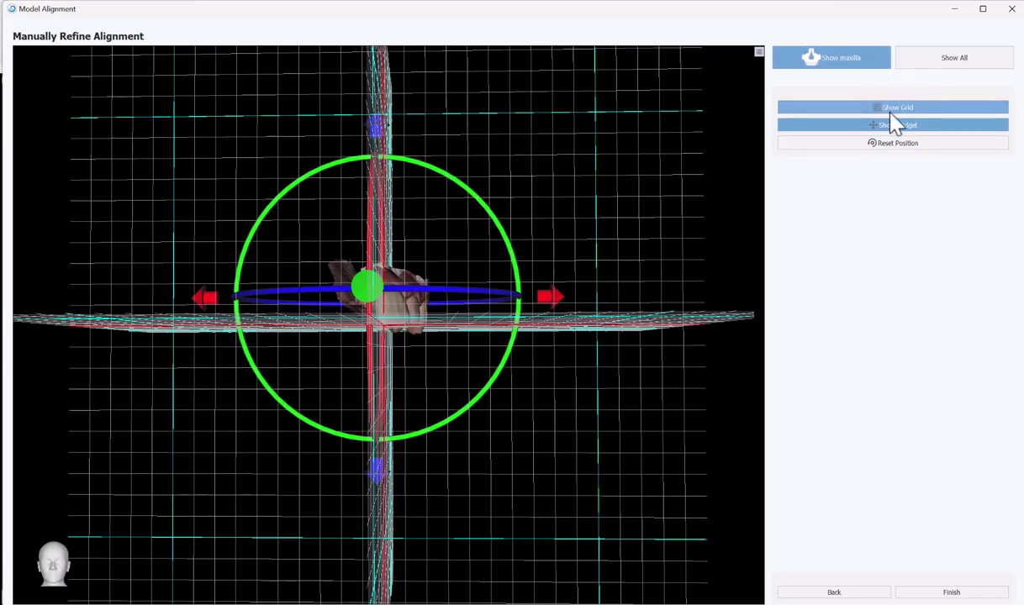
left_click(892, 110)
left_click(893, 111)
left_click(895, 126)
left_click(895, 127)
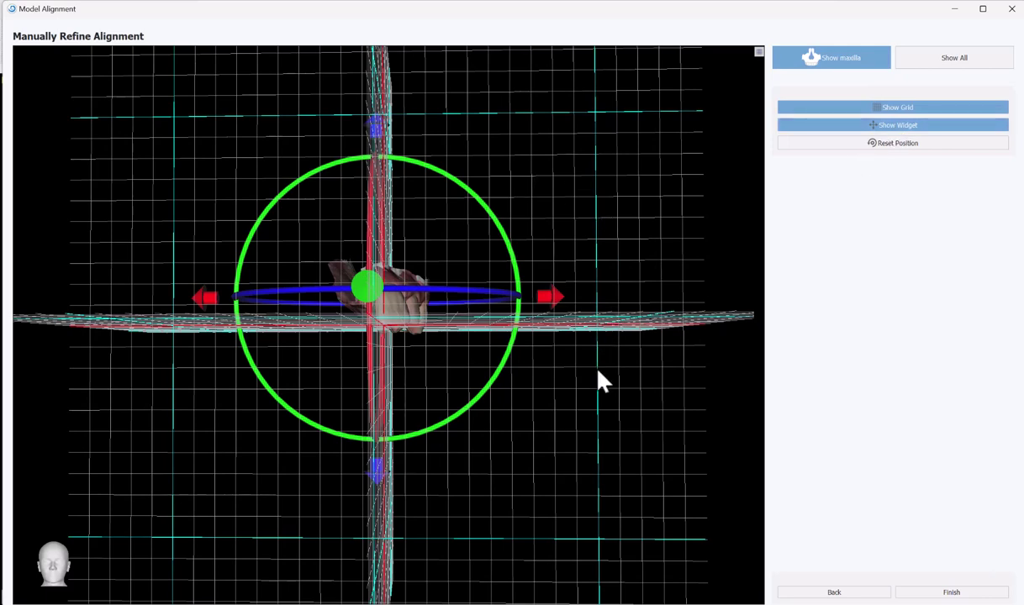
left_click(966, 591)
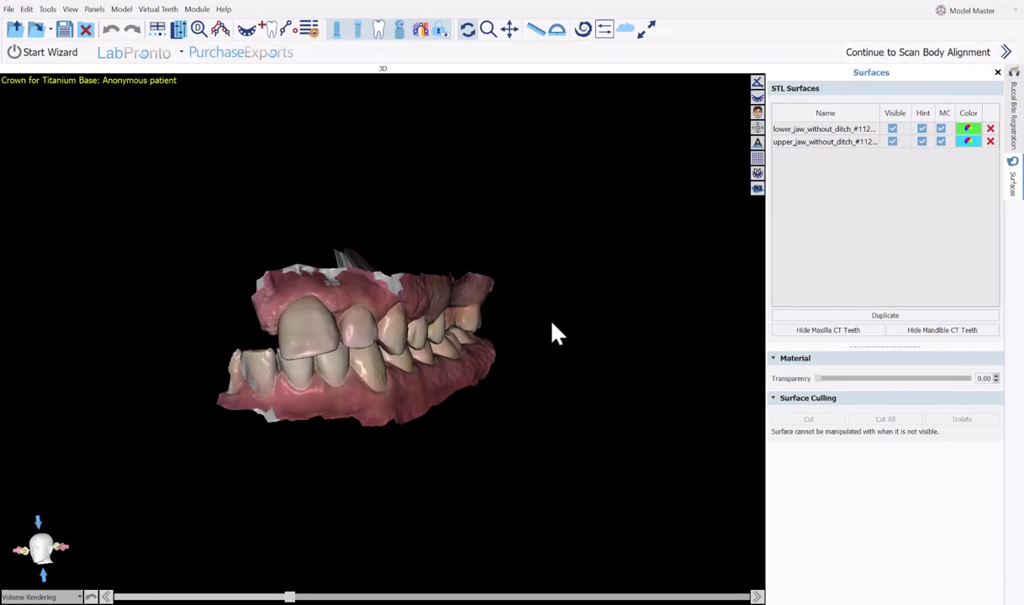
Centre the purple scan body in the 3D view and continue to Scan Body Alignment
right_click_drag(551, 324, 463, 306)
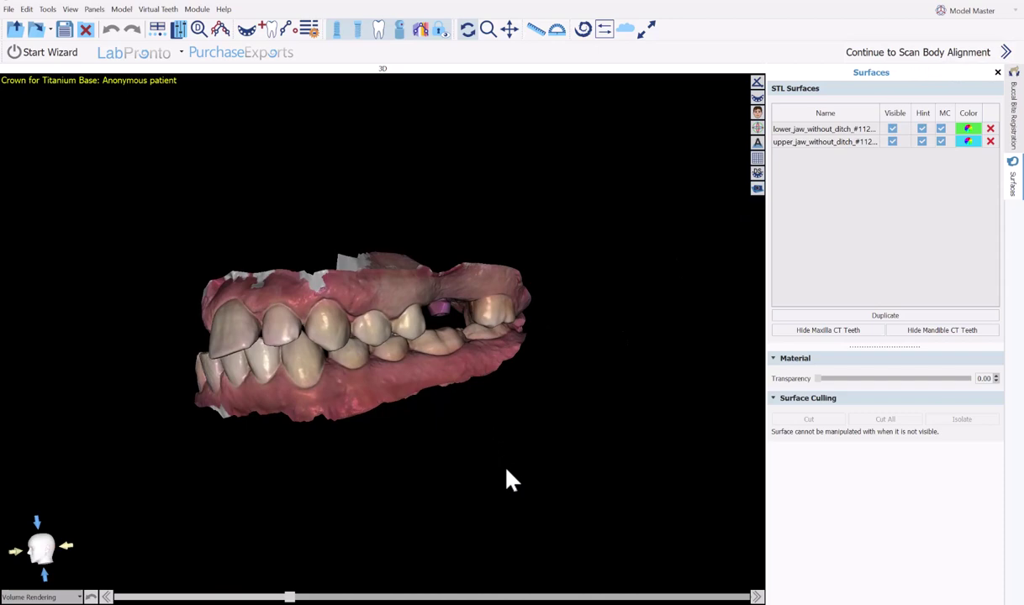
scroll(454, 487, "up", 10)
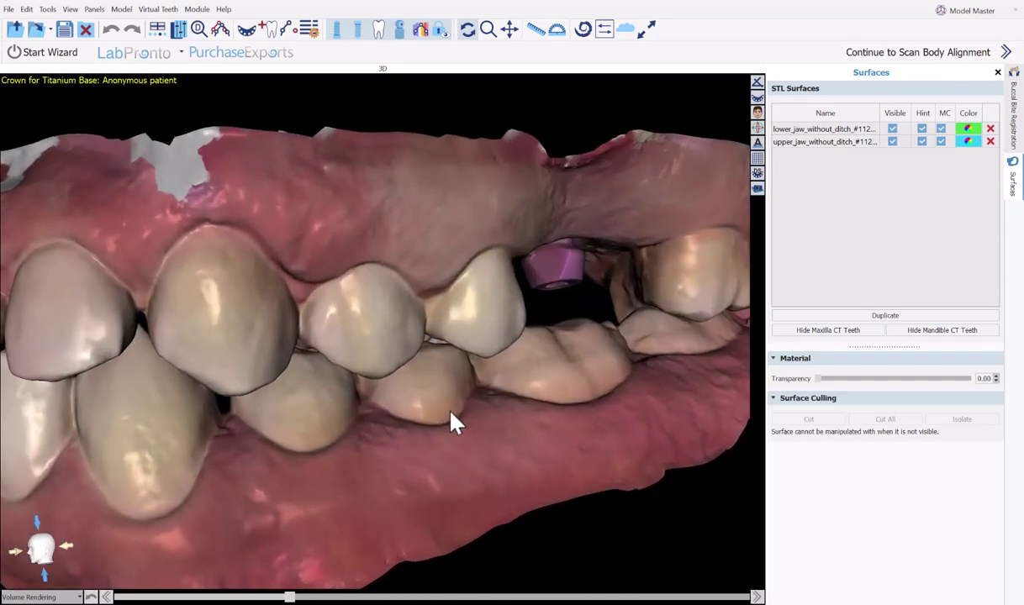
right_click_drag(496, 394, 477, 436)
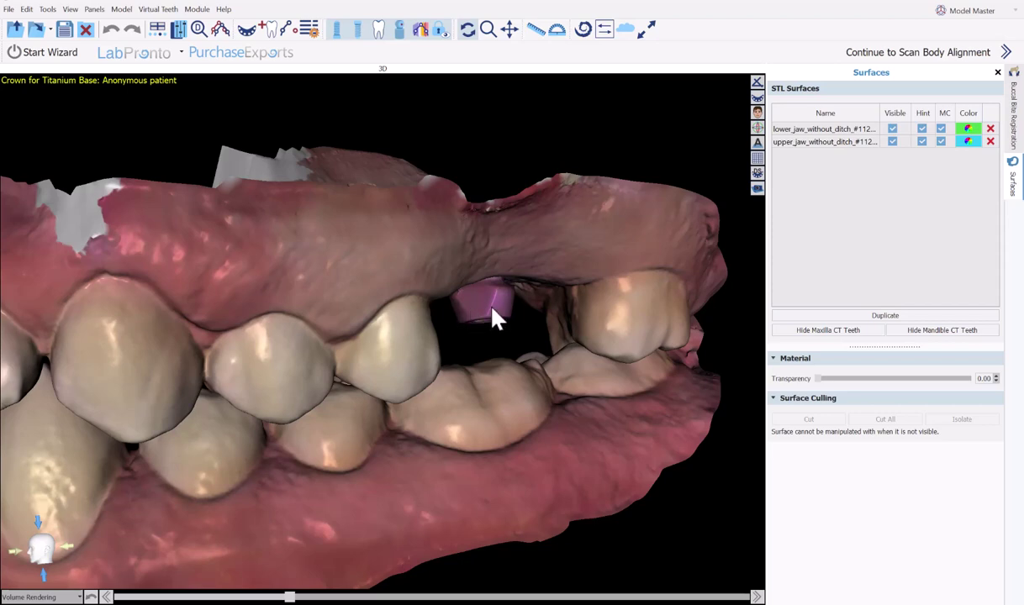
left_click(923, 64)
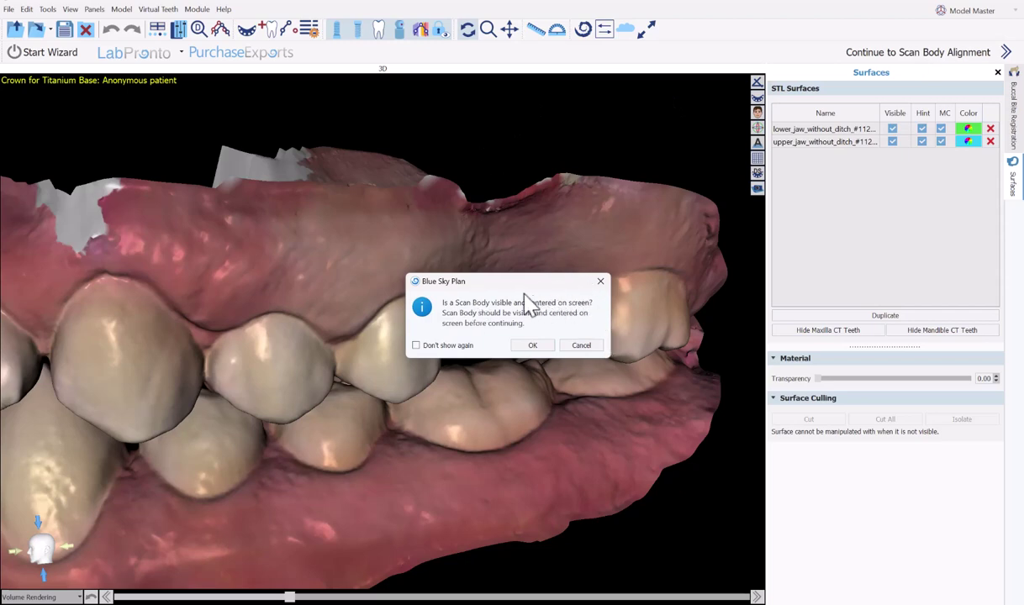
left_click(601, 285)
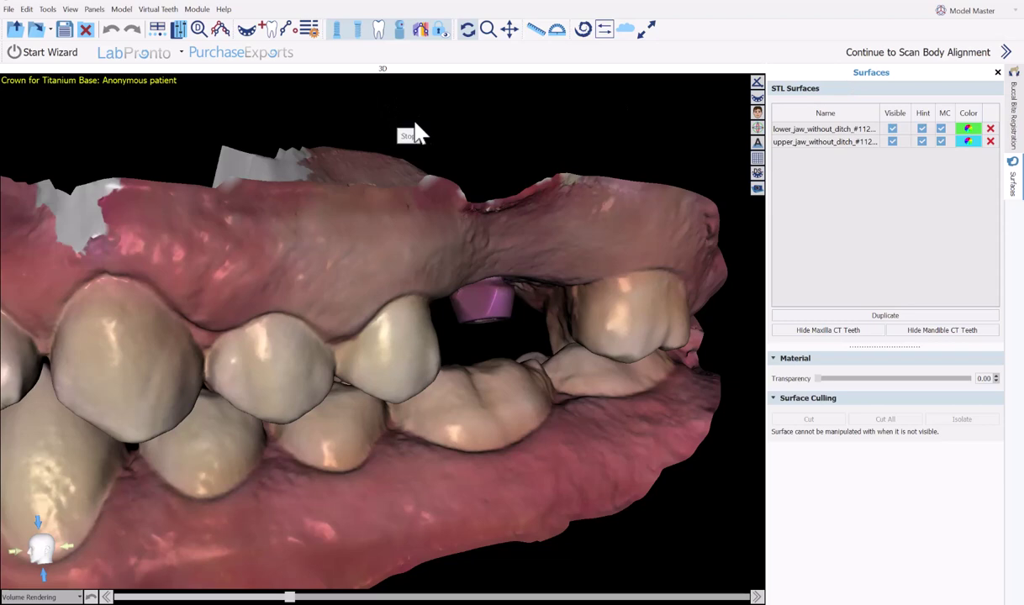
left_click(878, 52)
left_click(529, 345)
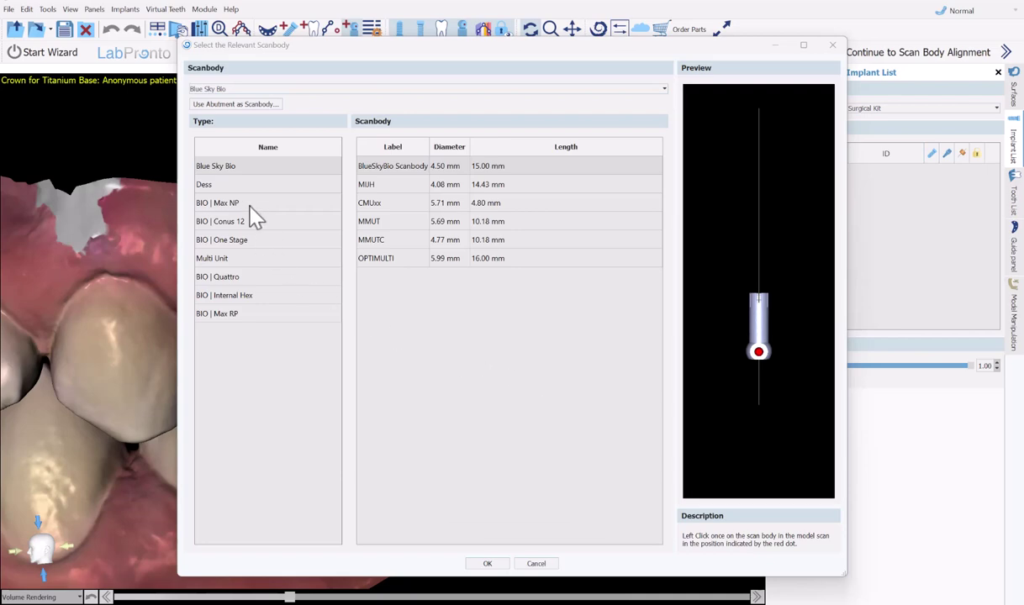
Choose the Blue Sky Bio BIO | Max NP Digital Impression Transfer, Scanbody Short, and mark its reference point on the scanned scan body
left_click(287, 91)
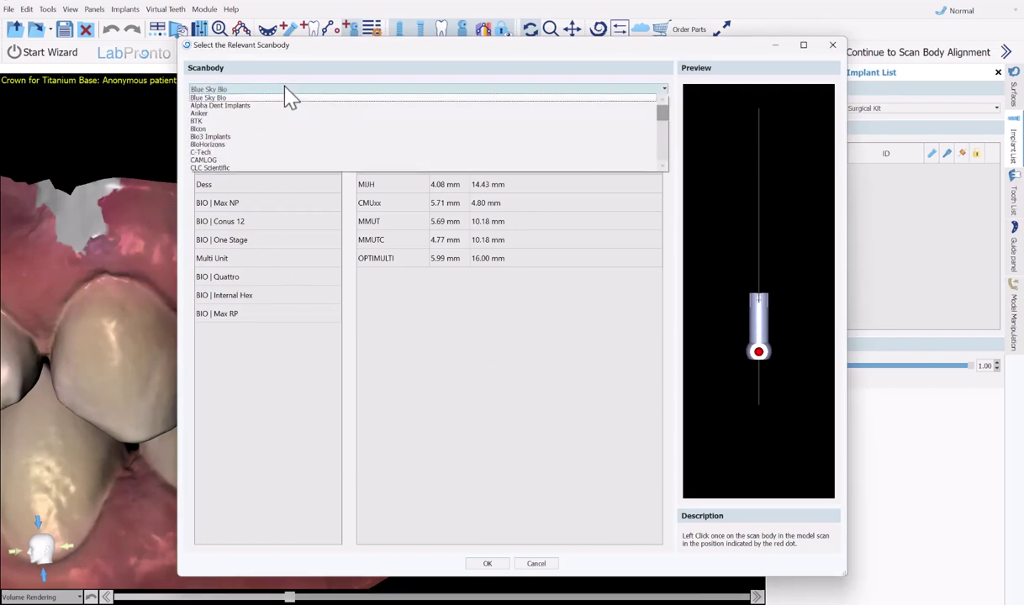
left_click(286, 96)
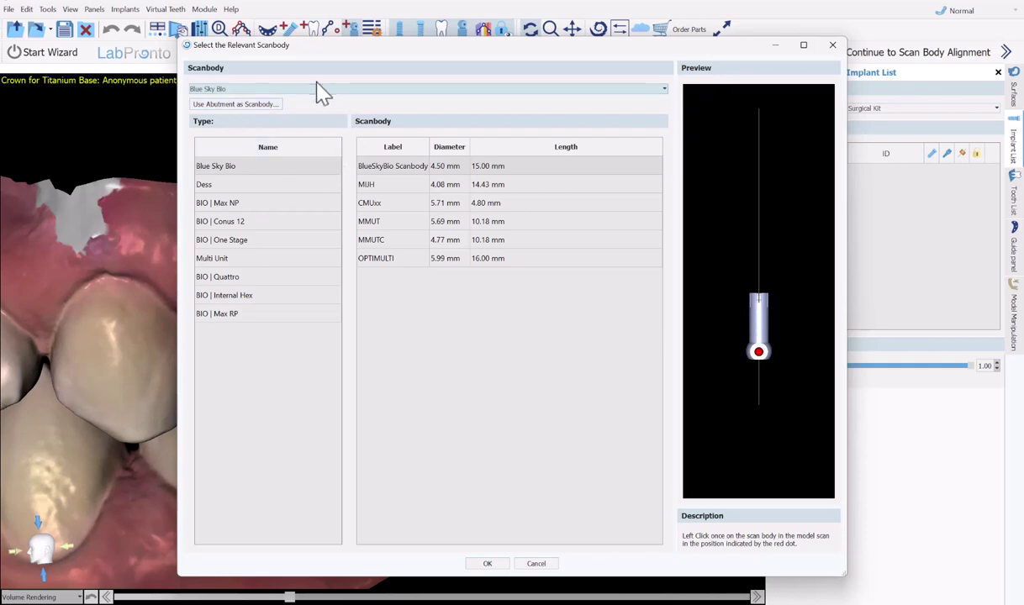
left_click(228, 202)
left_click(769, 290)
left_click(510, 286)
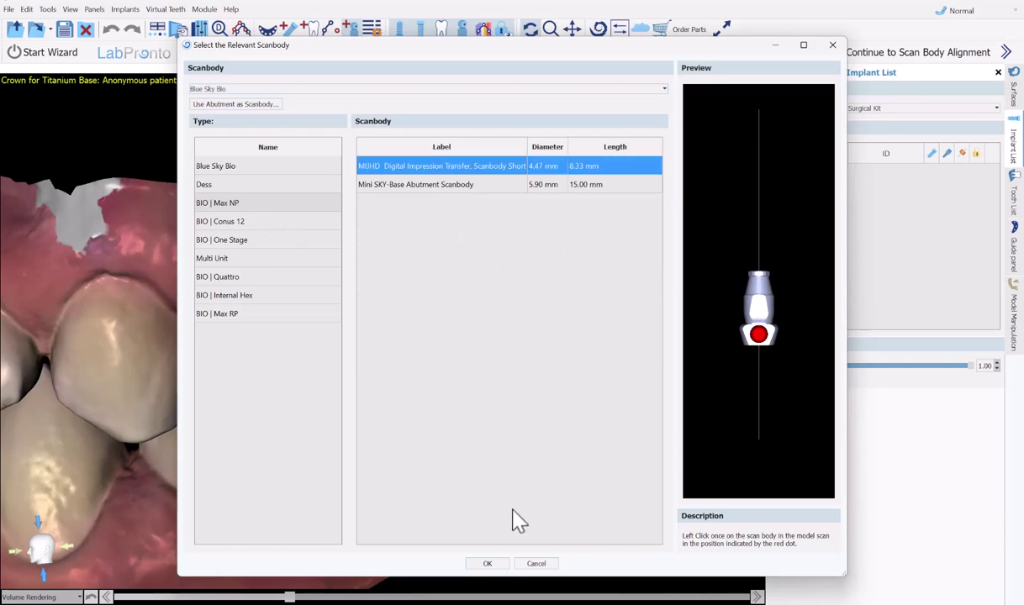
left_click(492, 565)
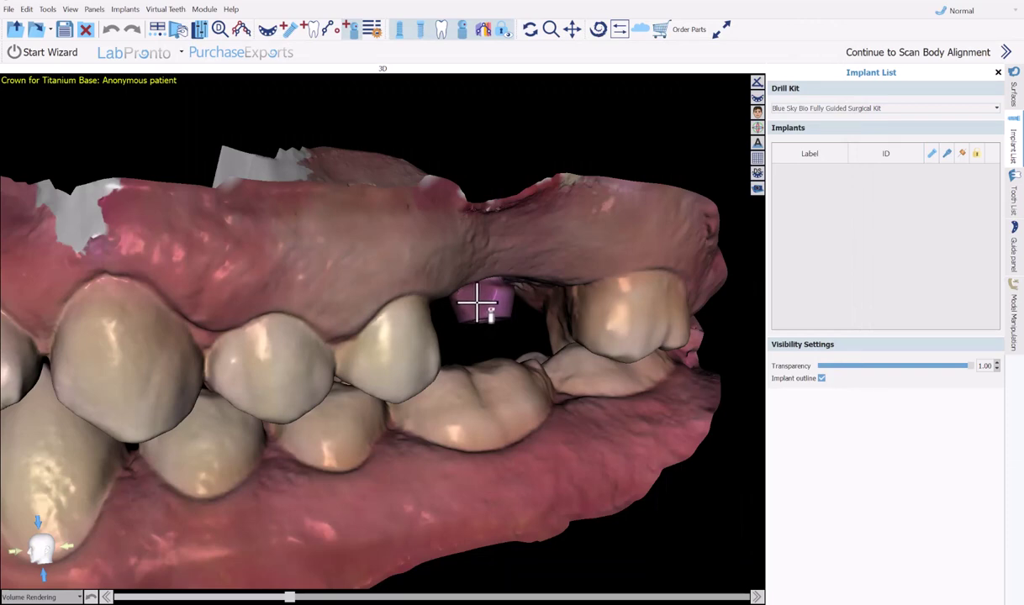
left_click(476, 300)
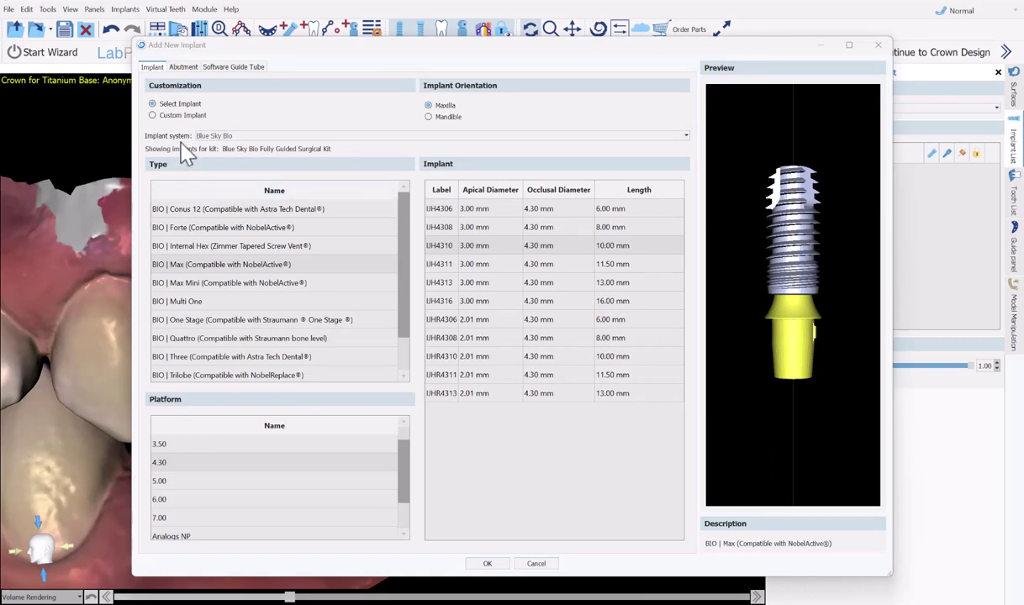
Add the 10 mm BIO | Max implant IJH4310 with the 4.30 platform and the ABJHNP18 abutment
left_click(183, 67)
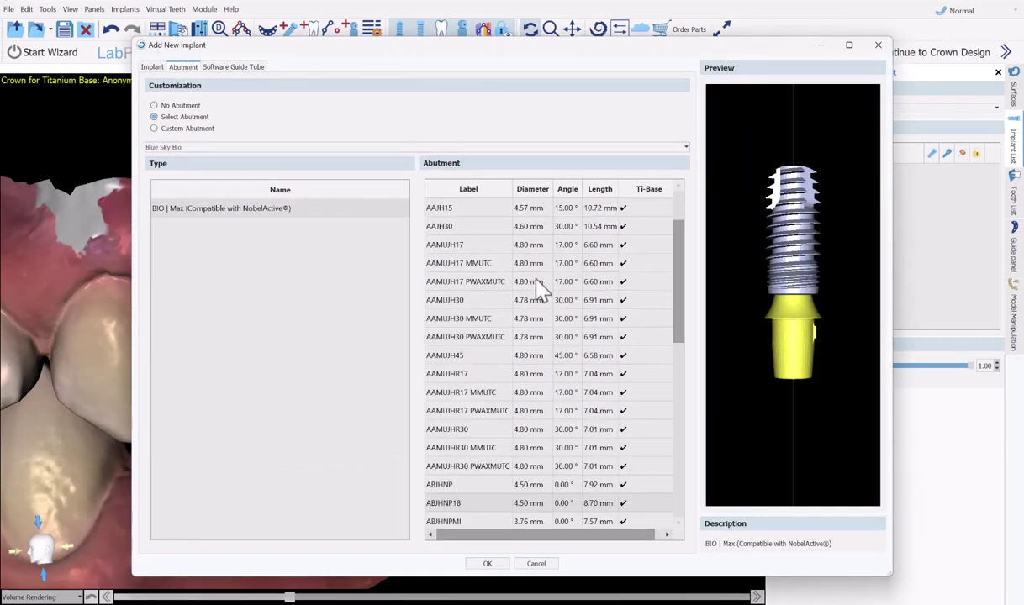
left_click(152, 67)
left_click(212, 265)
left_click(449, 249)
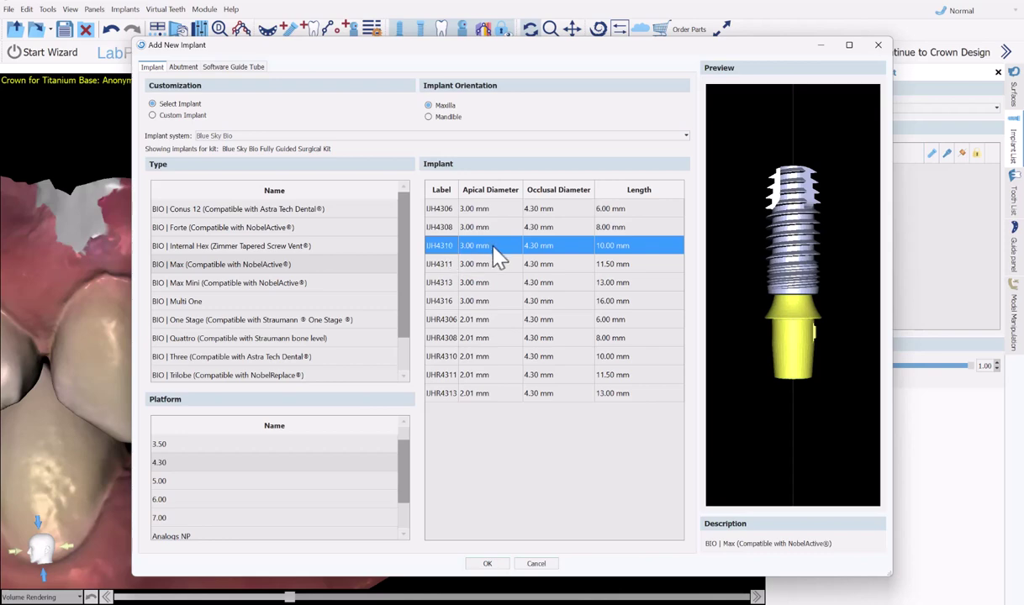
left_click(486, 563)
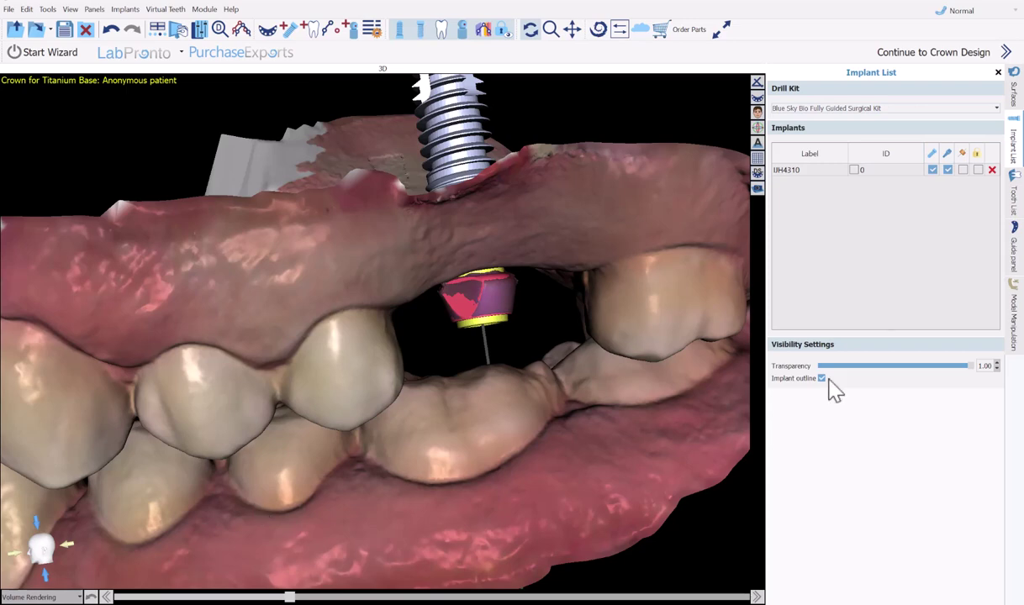
Select implant IJH4310 and hide the lower jaw scan, keeping the upper jaw scan visible
left_click(943, 170)
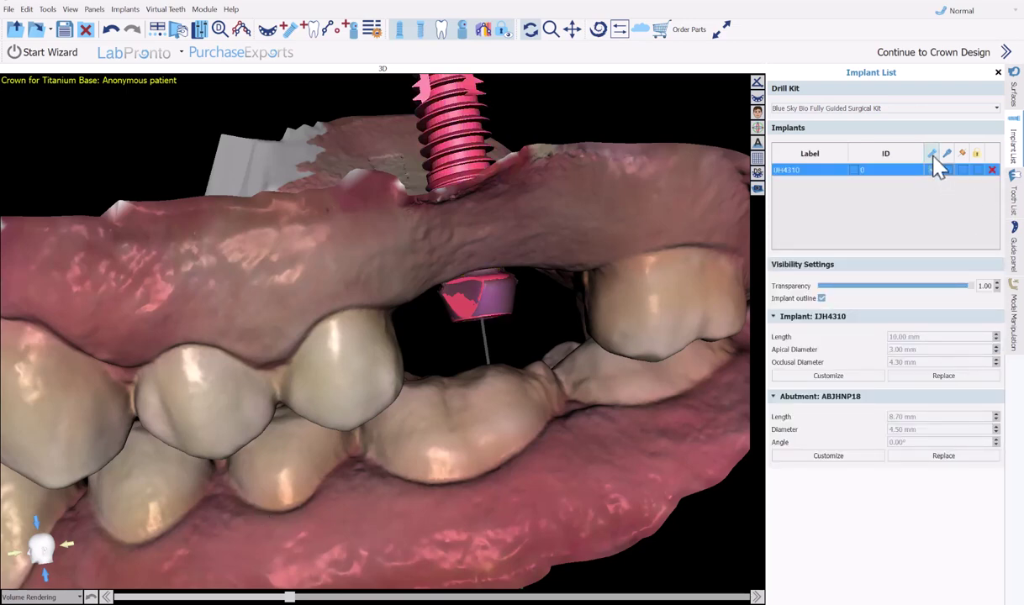
left_click(1013, 93)
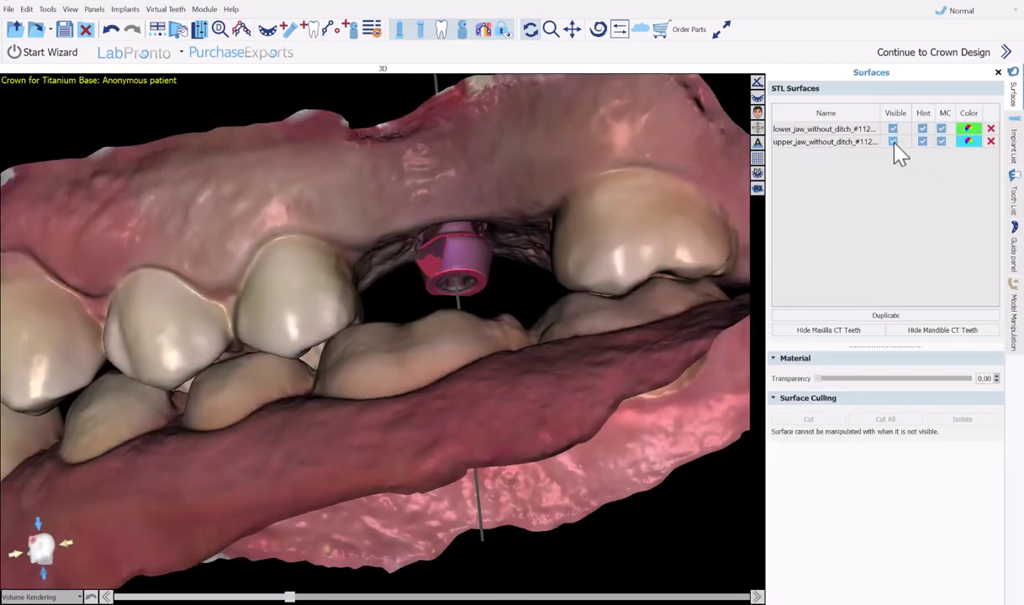
left_click(894, 142)
left_click(893, 142)
left_click(893, 129)
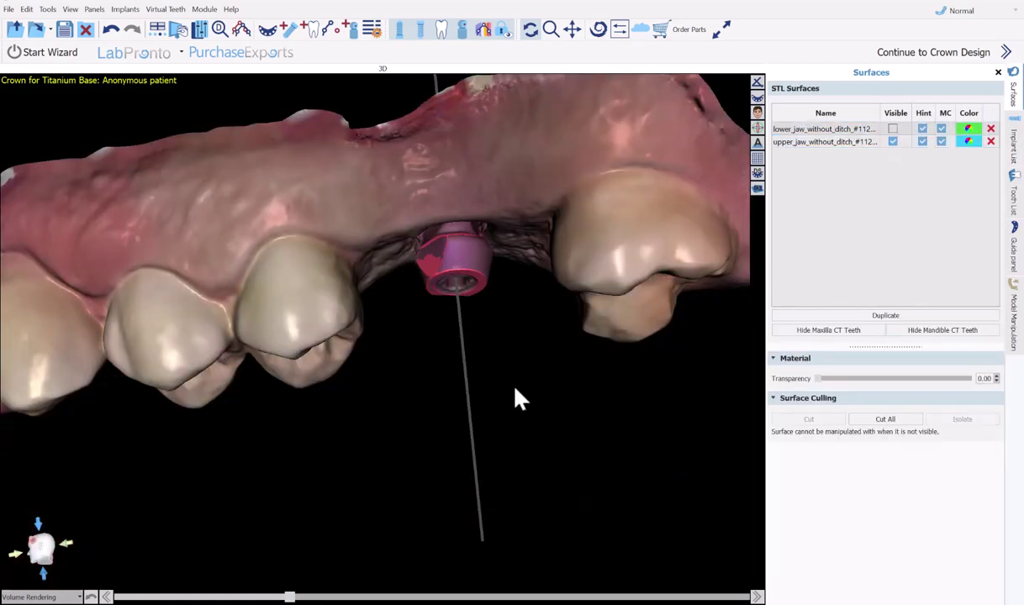
View the maxilla from the occlusal side and select the implant at the missing molar site to show its manipulation handles
right_click_drag(526, 433, 484, 403)
scroll(487, 334, "up", 5)
right_click_drag(487, 334, 555, 394)
right_click_drag(476, 458, 467, 427)
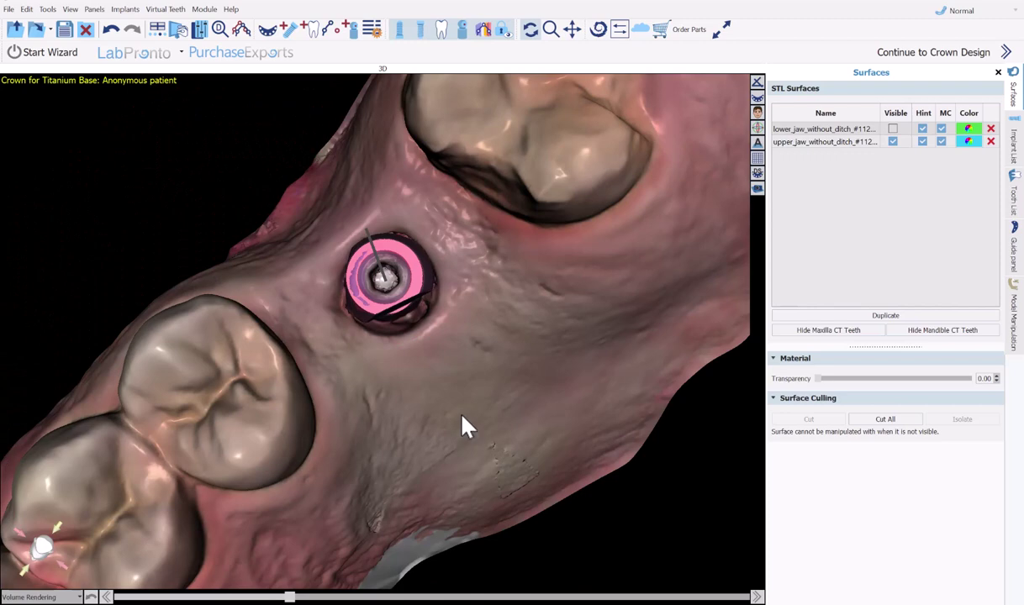
left_click(386, 278)
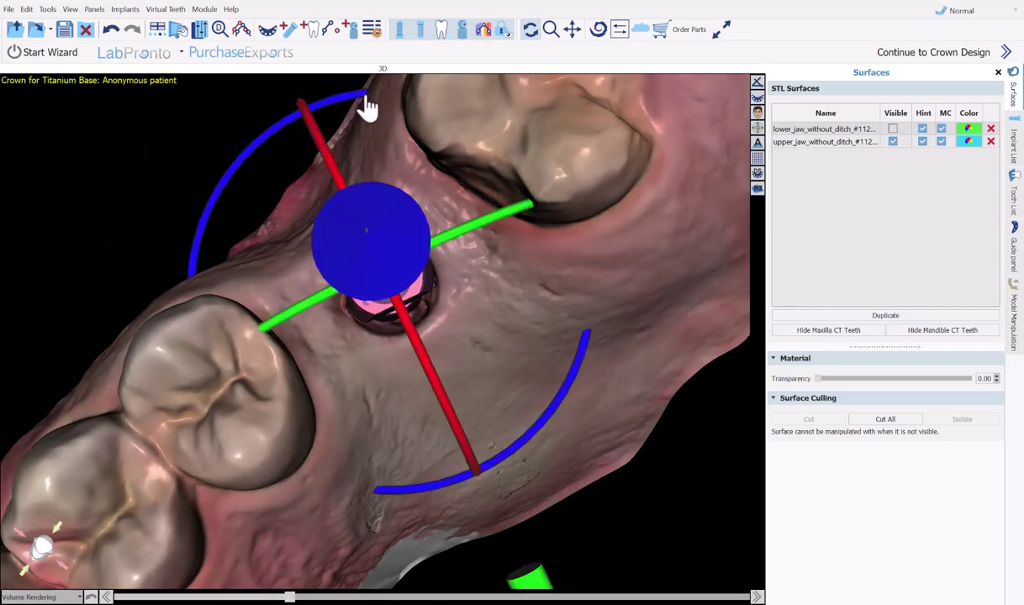
Start adding a tooth and review the catalog's teeth geometry sets, keeping Teeth Caps
left_click(314, 32)
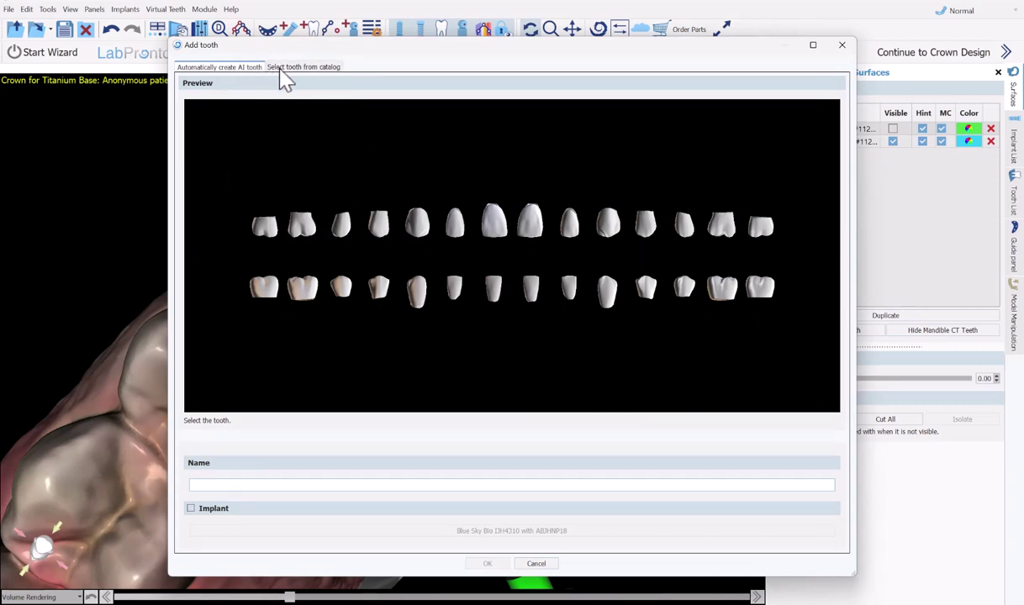
left_click(285, 67)
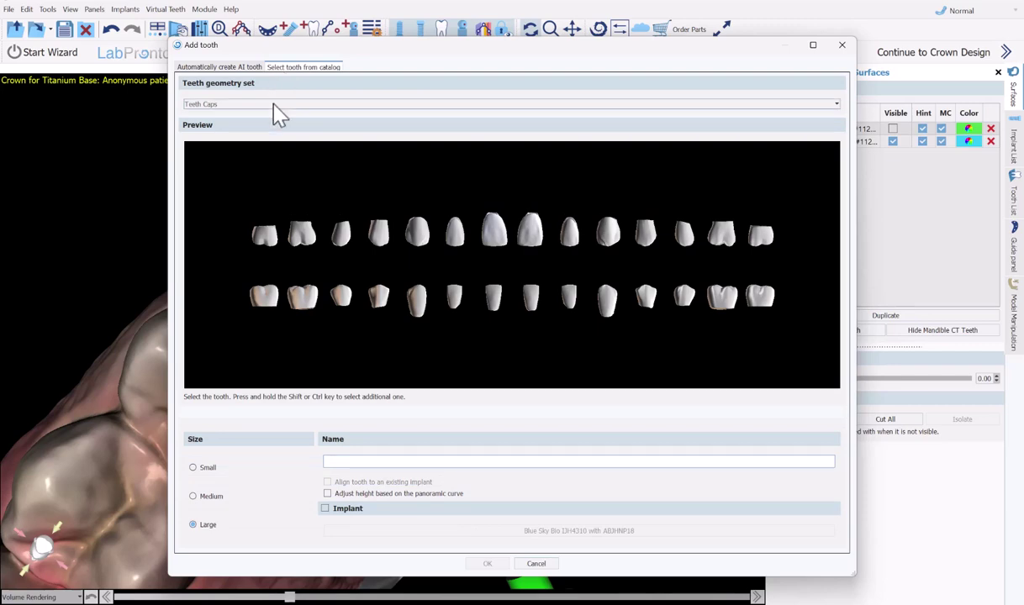
left_click(277, 104)
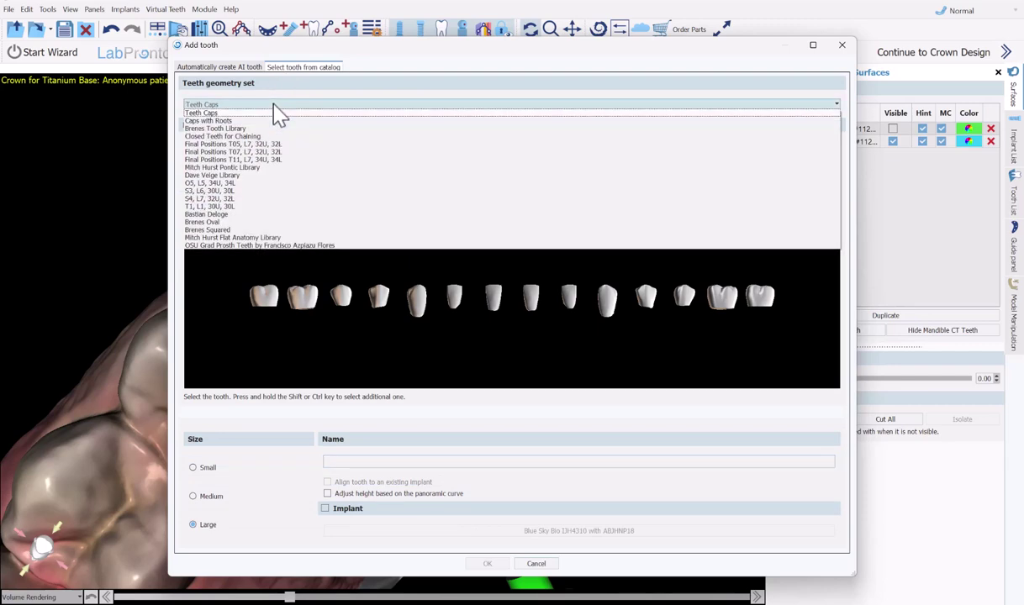
left_click(274, 109)
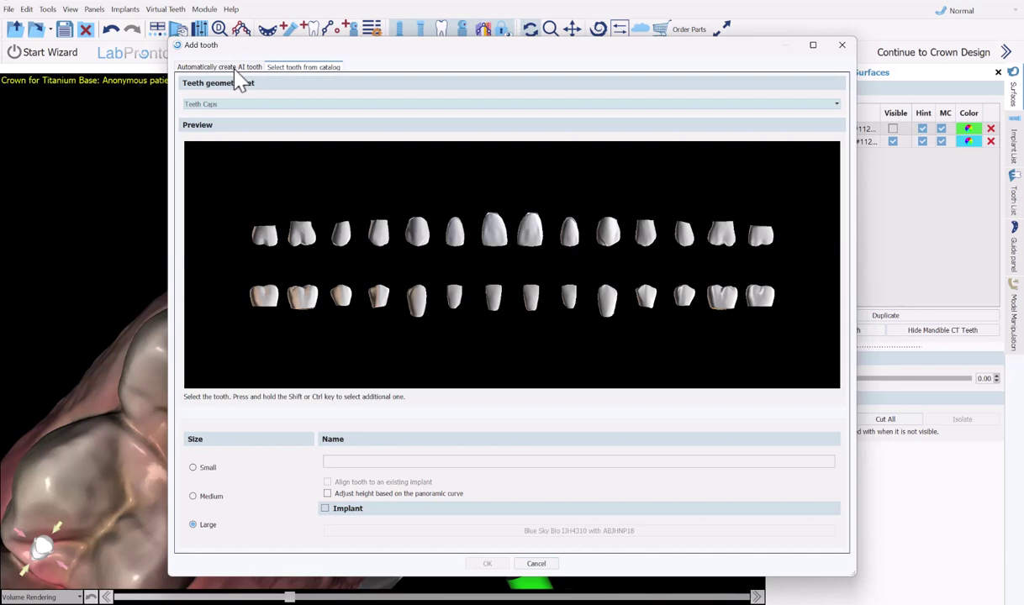
Create an automatic AI tooth for the Left Maxillary First Molar and continue to Crown Design
left_click(236, 69)
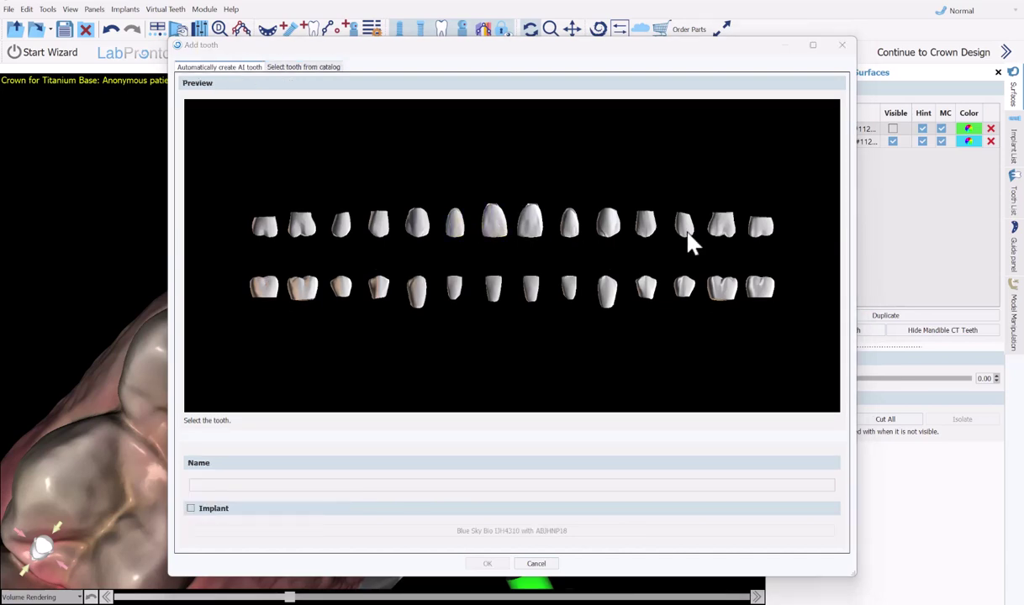
left_click(725, 236)
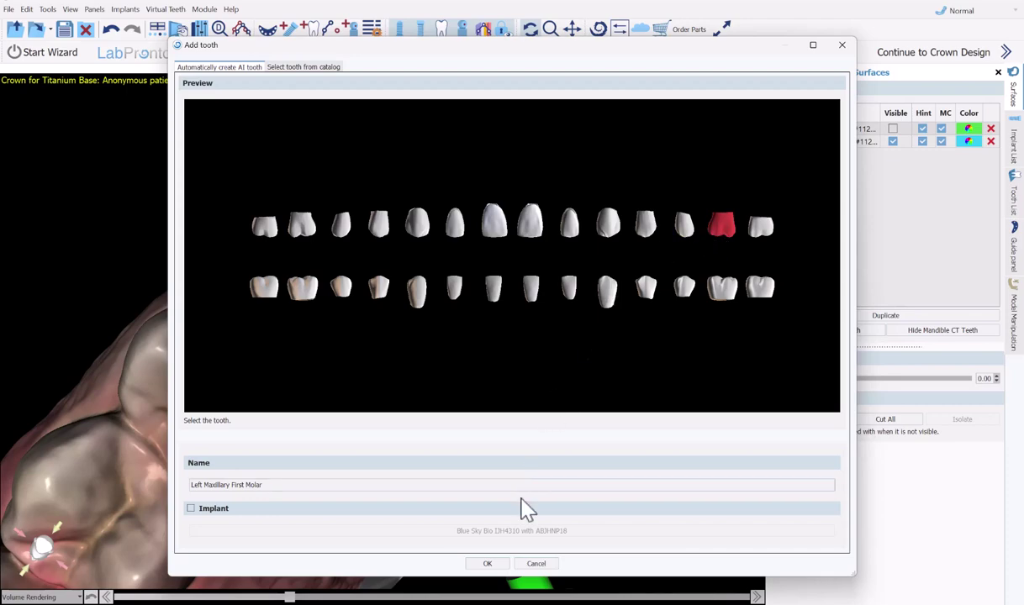
left_click(488, 564)
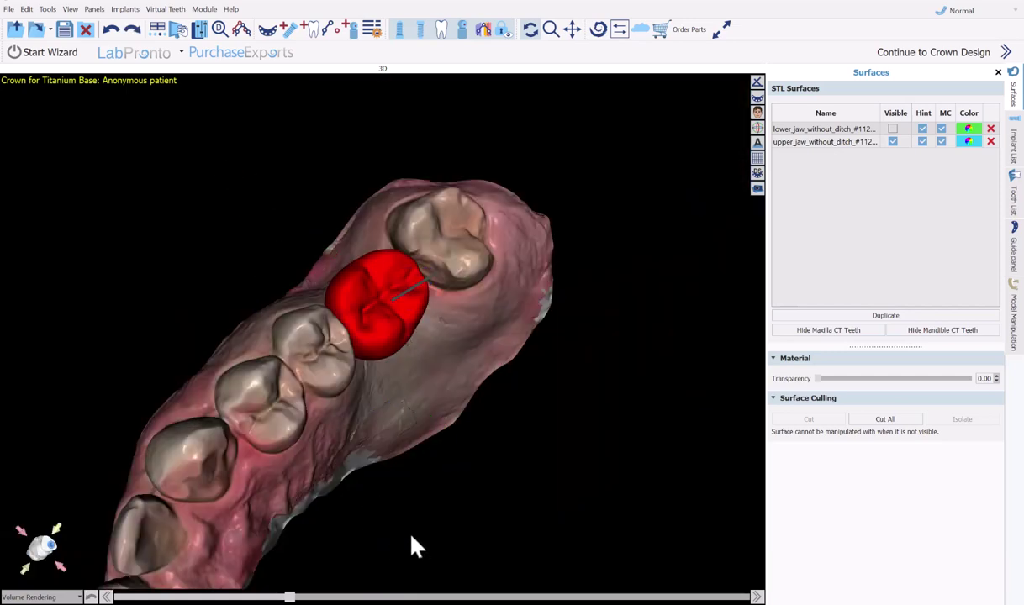
left_click_drag(410, 536, 493, 251)
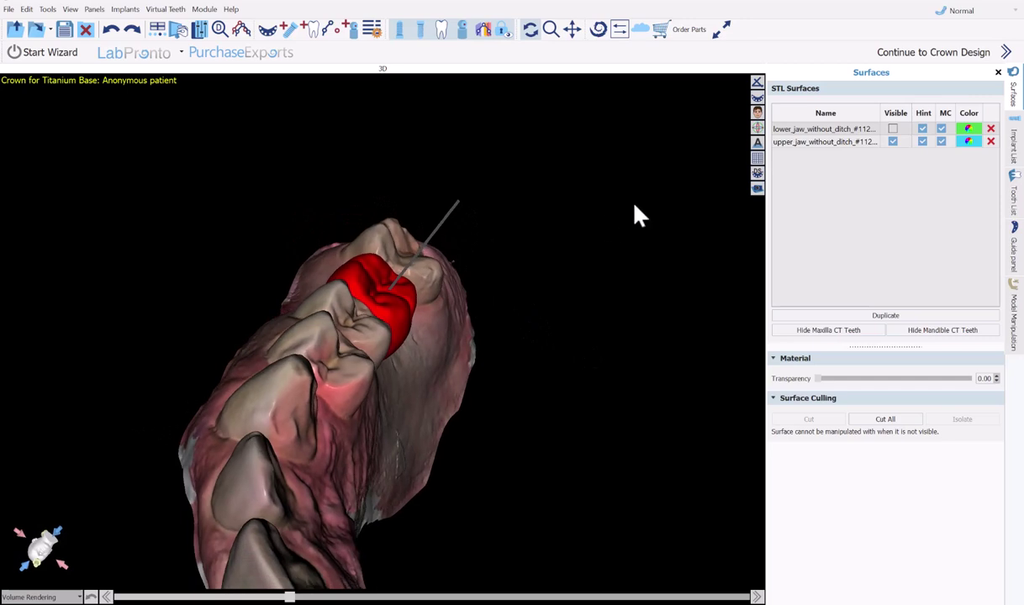
left_click(942, 60)
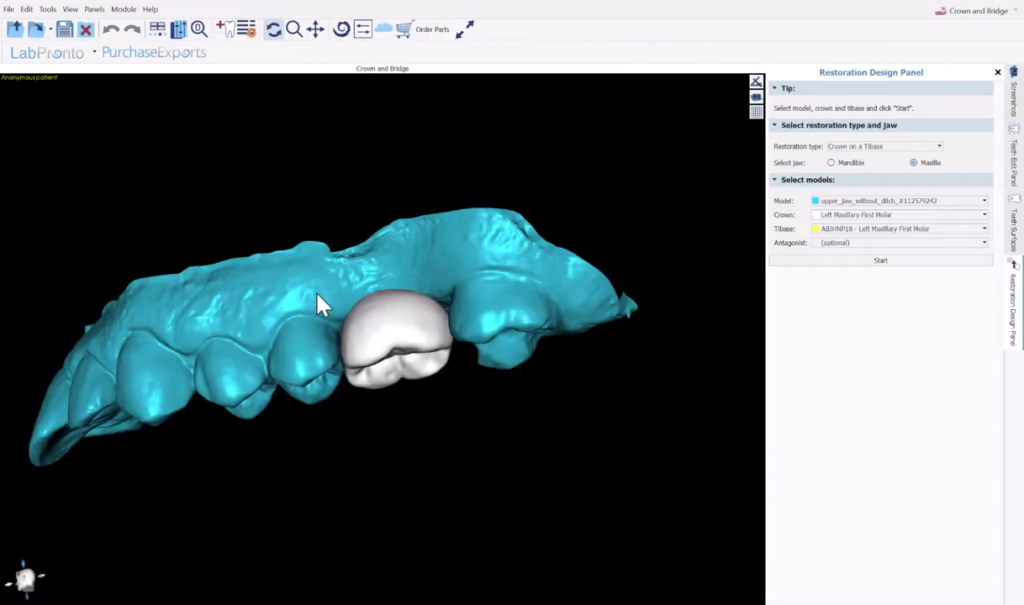
Inspect the crown from several sides and make the upper jaw model transparent
left_click_drag(421, 239, 451, 131)
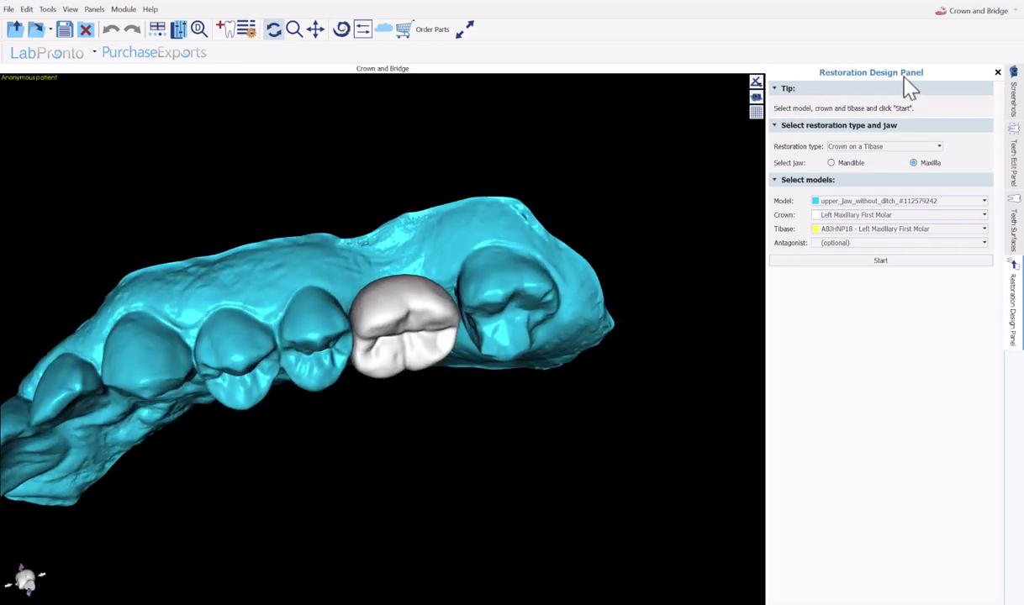
left_click_drag(384, 236, 311, 286)
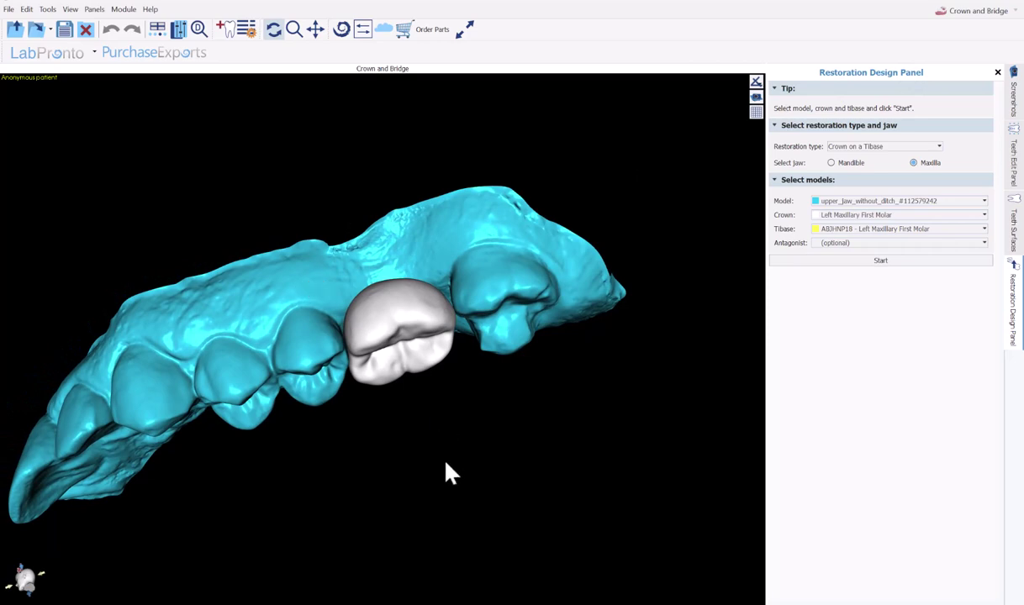
left_click_drag(425, 507, 439, 427)
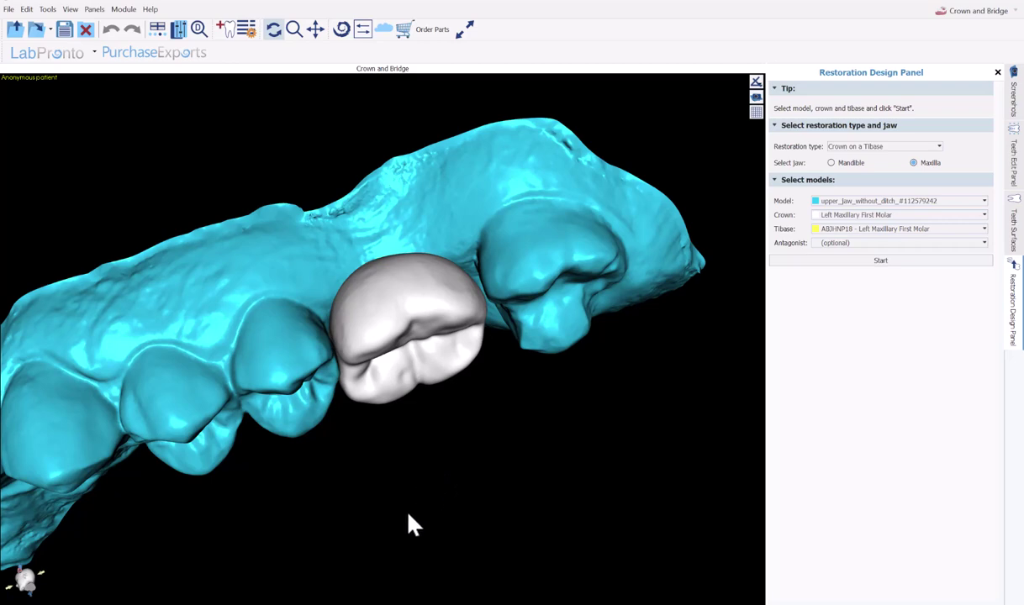
right_click_drag(409, 409, 366, 204)
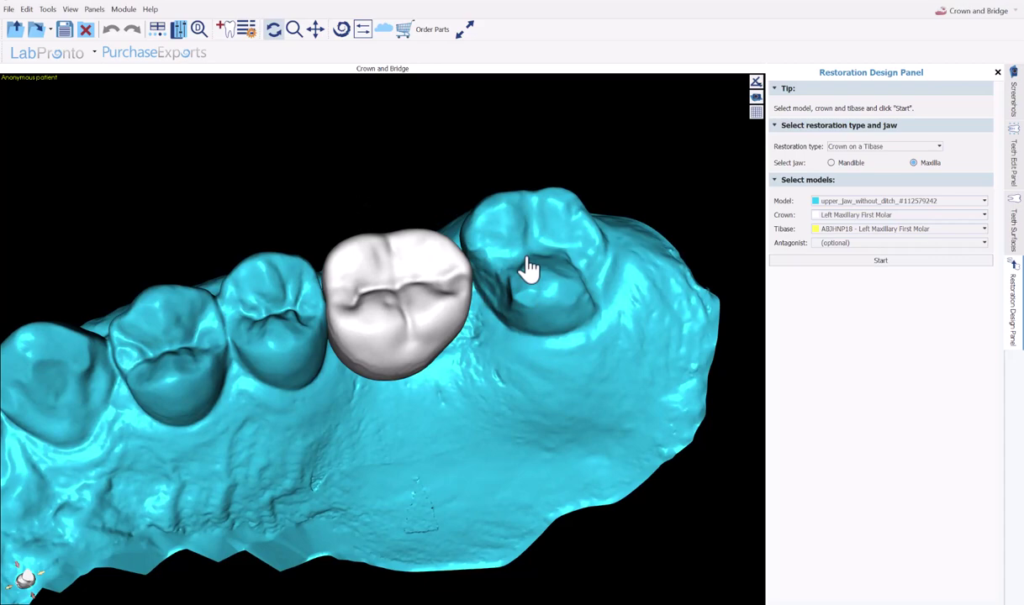
right_click_drag(370, 238, 406, 540)
left_click(391, 368)
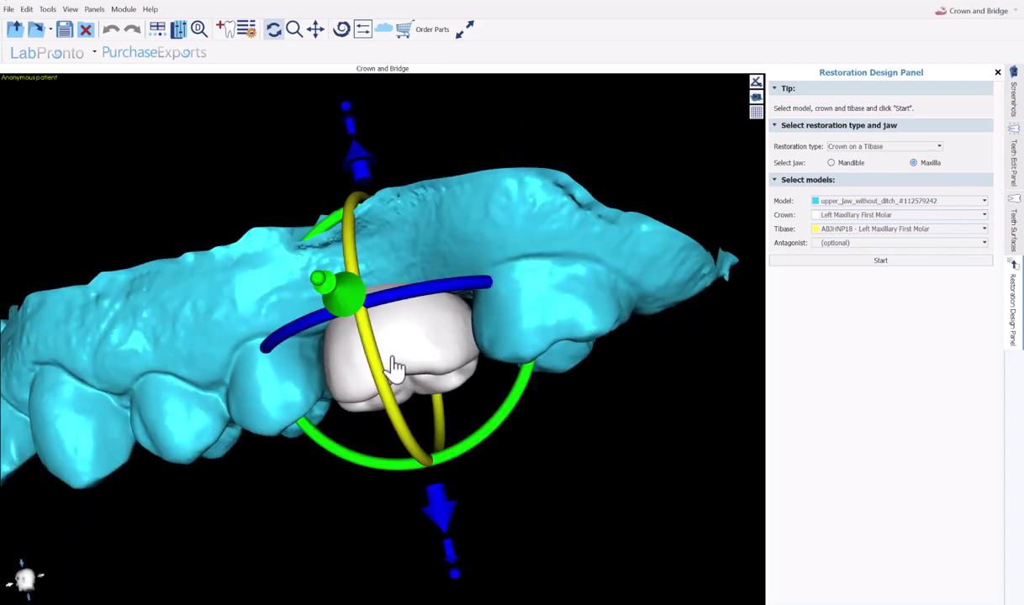
right_click(495, 244)
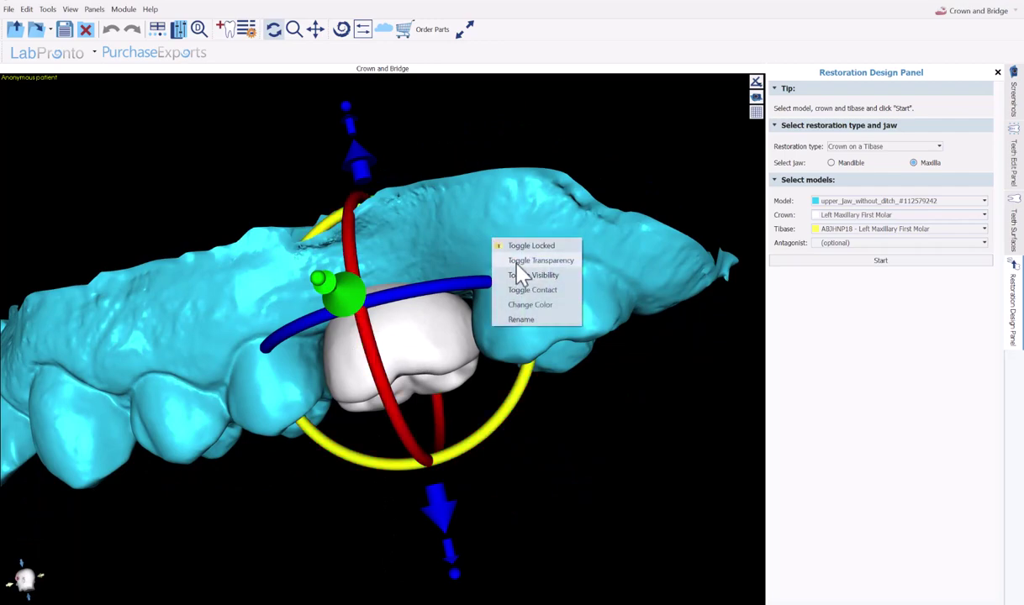
left_click(525, 260)
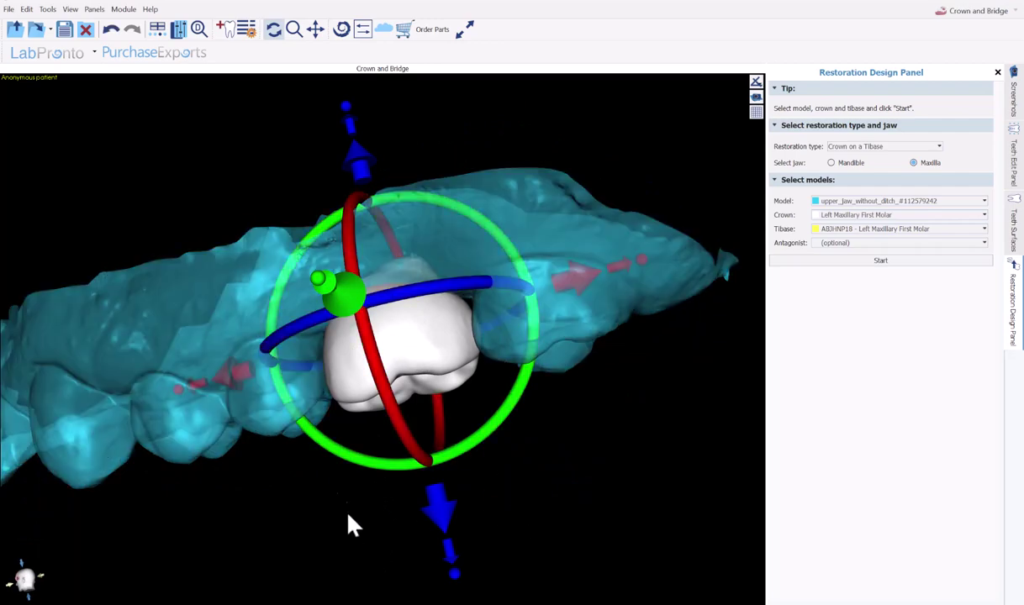
Adjust the left first molar crown slightly with its 3D manipulation handles and deselect it
right_click_drag(352, 525, 333, 410)
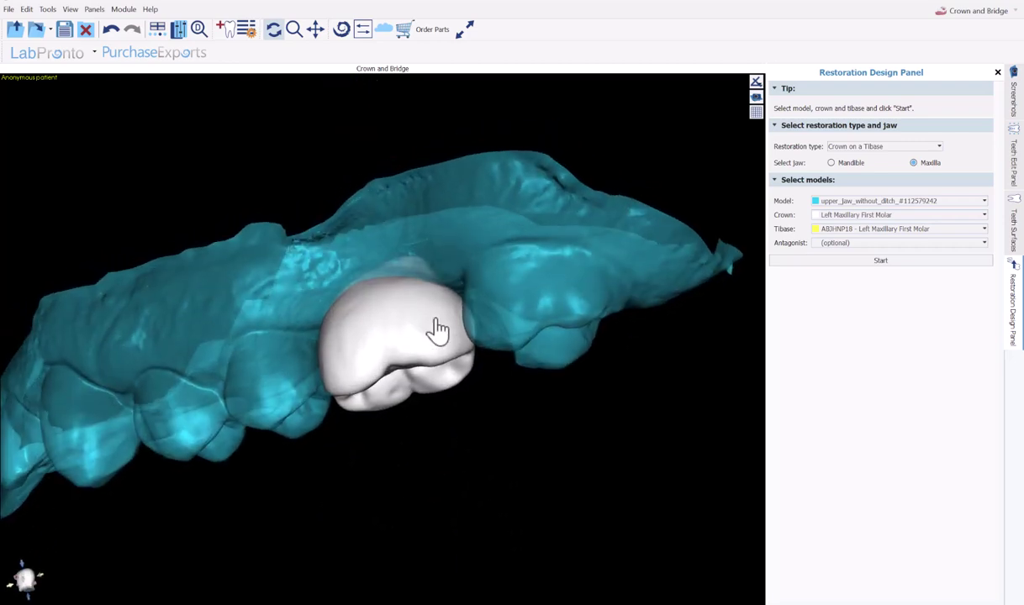
left_click(436, 325)
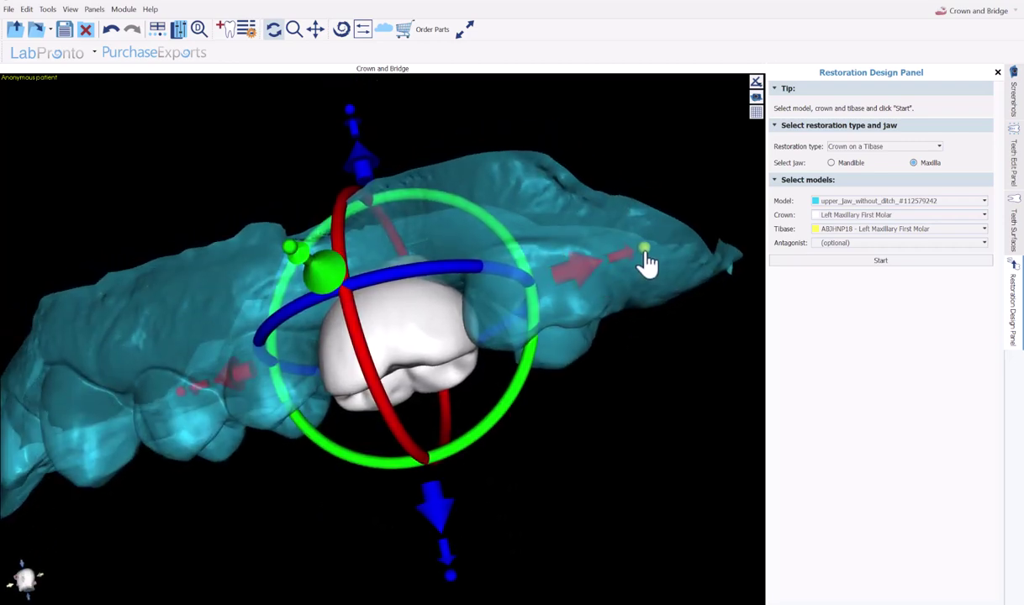
mouse_move(498, 548)
right_mouse_down()
mouse_move(445, 394)
mouse_move(438, 275)
mouse_move(484, 500)
mouse_move(473, 534)
mouse_move(394, 344)
mouse_move(382, 182)
mouse_move(388, 251)
mouse_move(466, 527)
mouse_move(489, 556)
right_mouse_up()
left_click(374, 360)
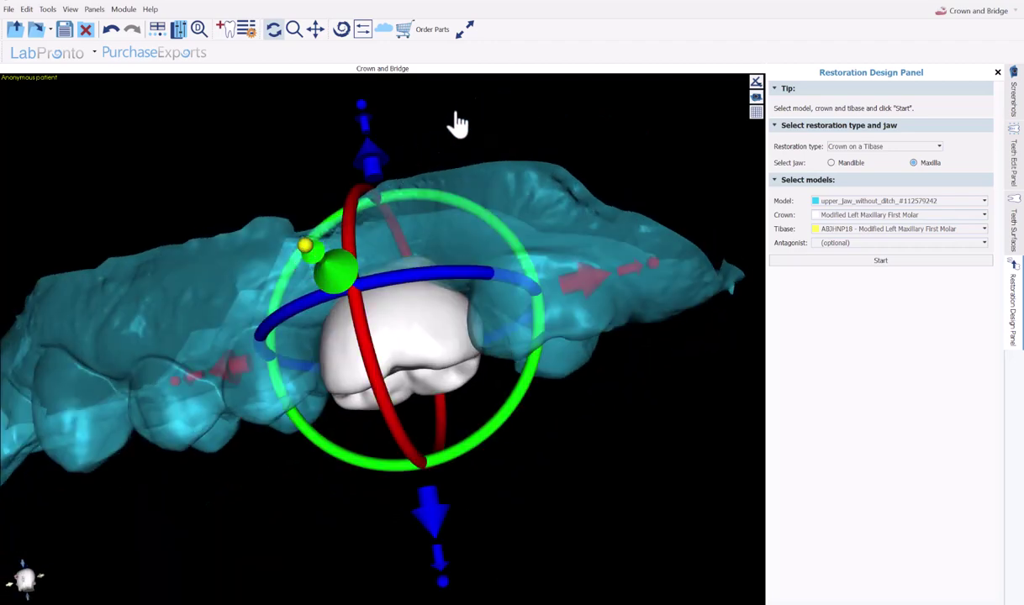
left_click(476, 107)
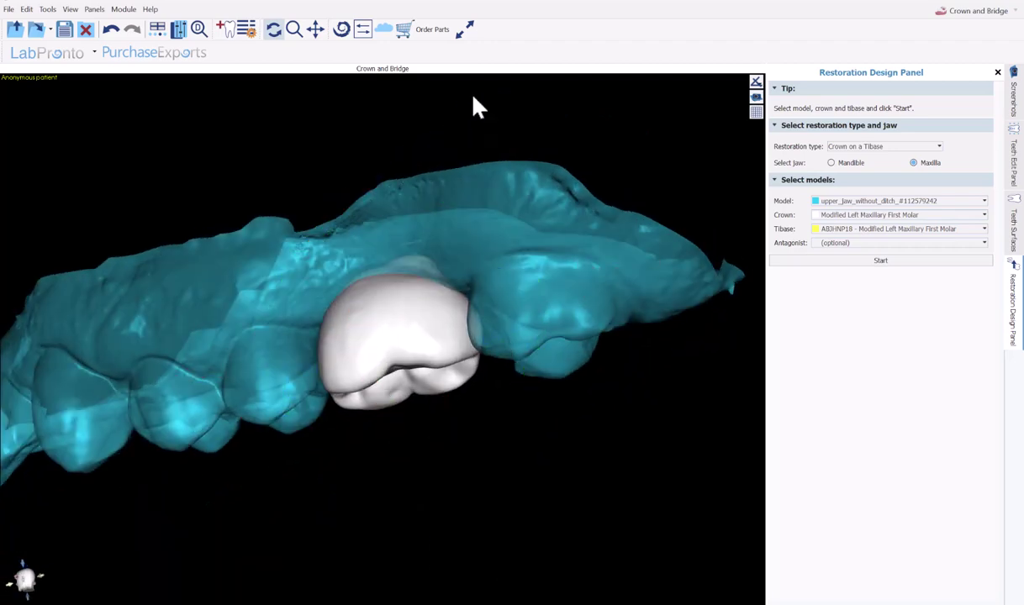
Open the tooth editing tools and try Manipulate Model on the first molar crown
left_click(1015, 164)
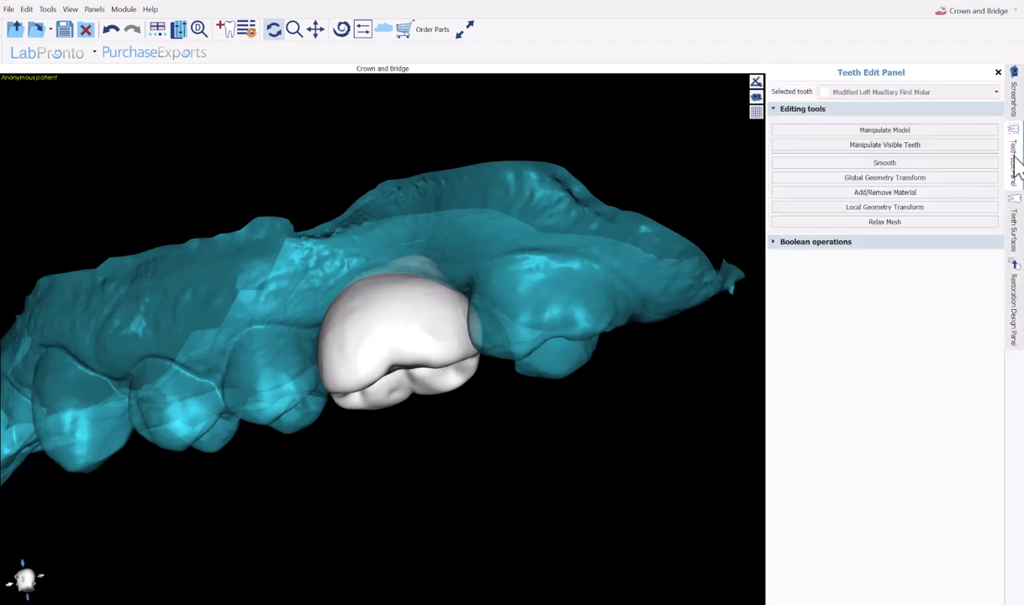
left_click(401, 336)
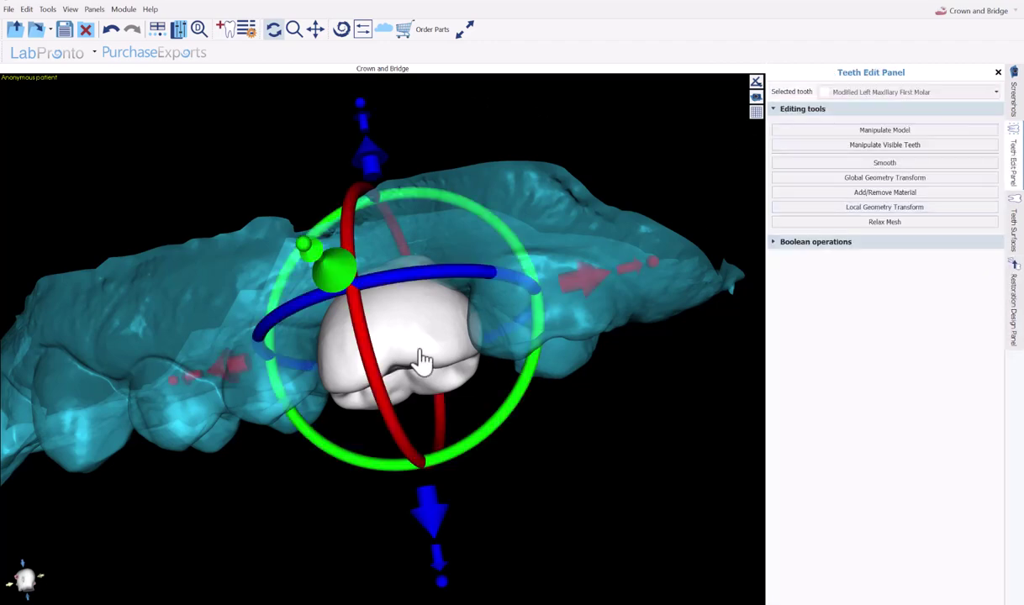
left_click(848, 130)
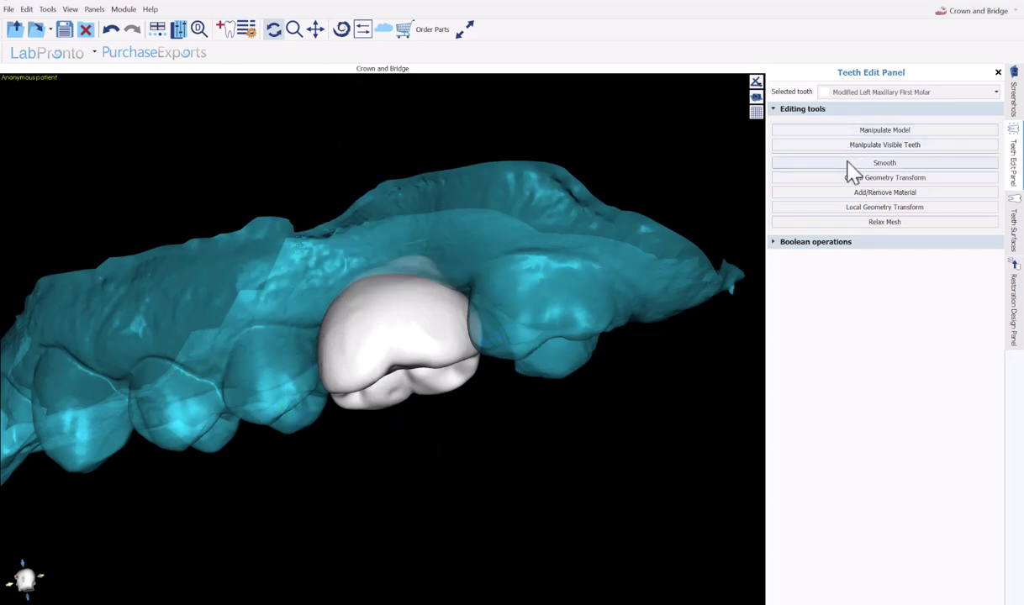
Smooth the crown's occlusal surface with the Smooth tool and reduce the tool size to 6.50
left_click(853, 165)
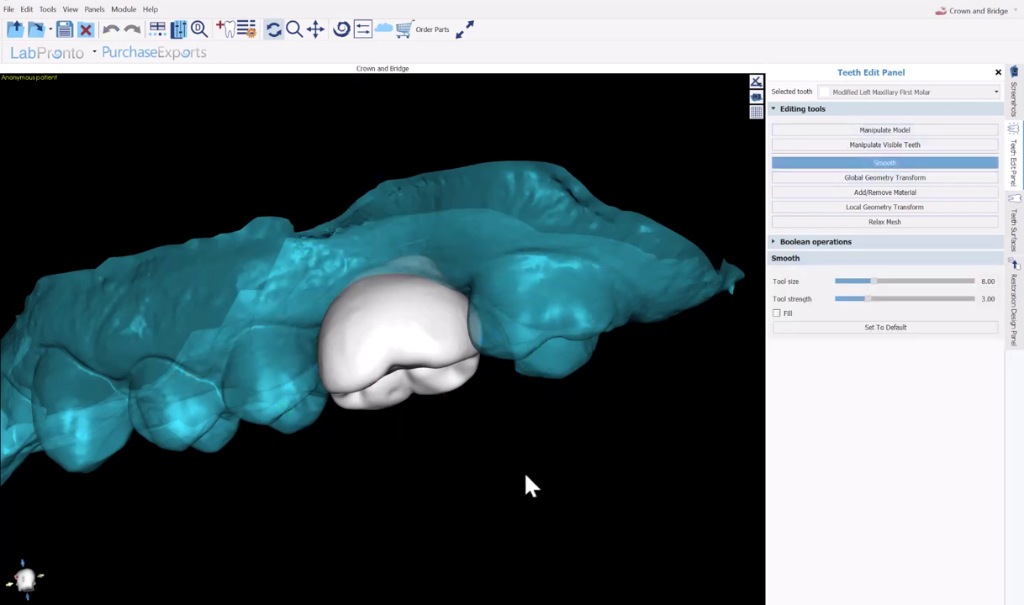
right_click_drag(525, 487, 378, 310)
mouse_move(378, 310)
left_mouse_down()
mouse_move(388, 304)
mouse_move(375, 313)
mouse_move(358, 297)
mouse_move(448, 332)
left_mouse_up()
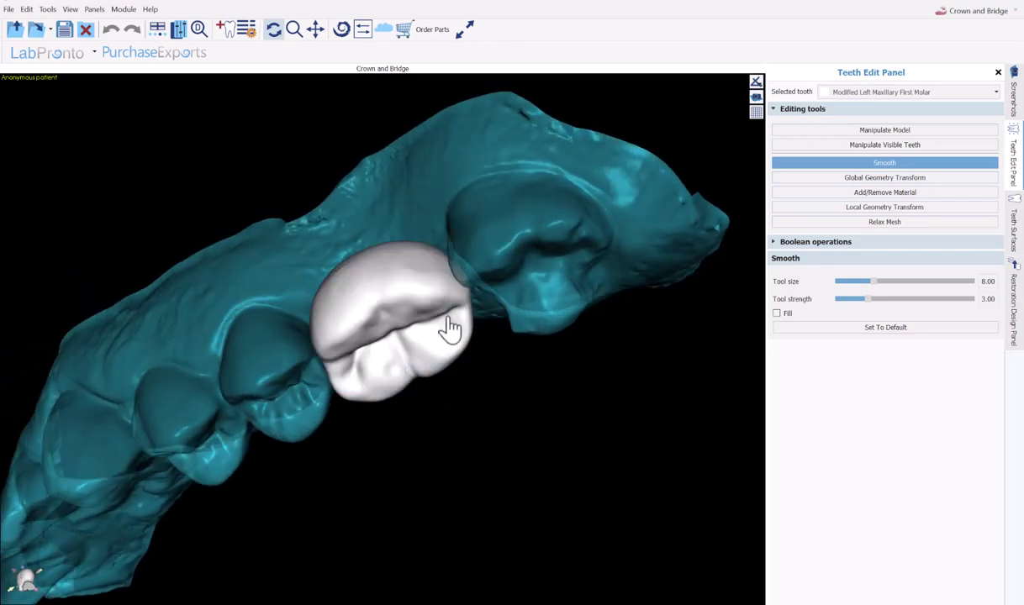
mouse_move(381, 318)
left_mouse_down()
mouse_move(387, 288)
mouse_move(368, 299)
mouse_move(427, 286)
mouse_move(366, 302)
mouse_move(400, 306)
left_mouse_up()
mouse_move(446, 498)
right_mouse_down()
mouse_move(340, 219)
mouse_move(352, 166)
mouse_move(404, 343)
right_mouse_up()
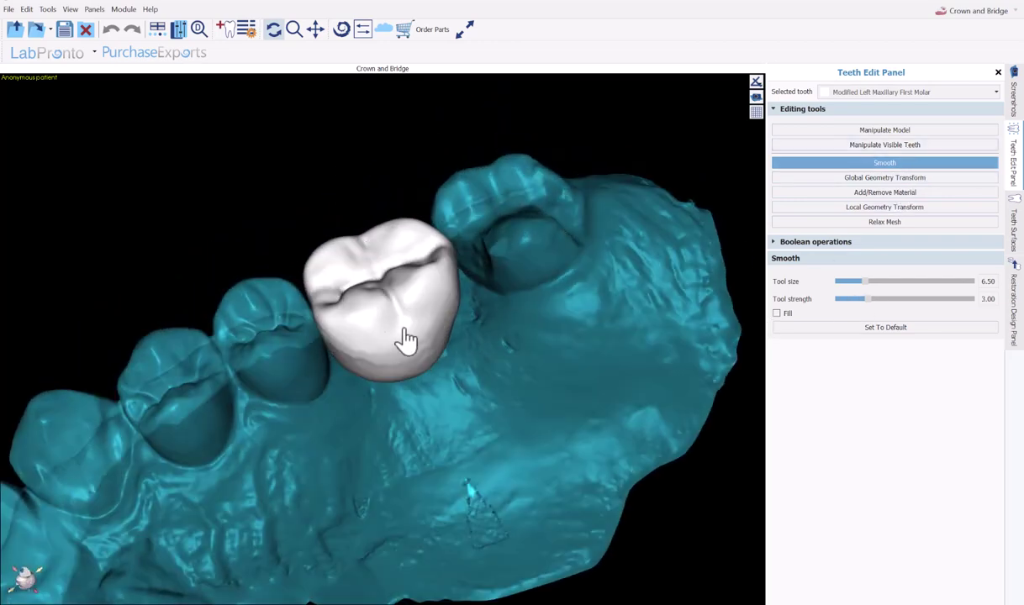
Reshape the crown with Global Geometry Transform by slightly shifting the control point over its occlusal surface
left_click(880, 178)
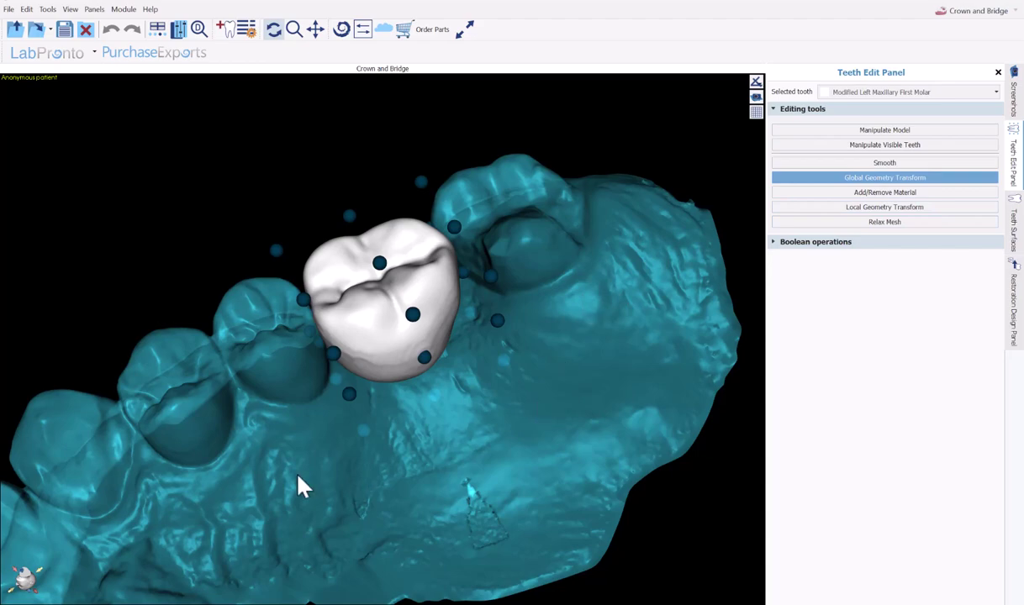
right_click_drag(300, 480, 357, 336)
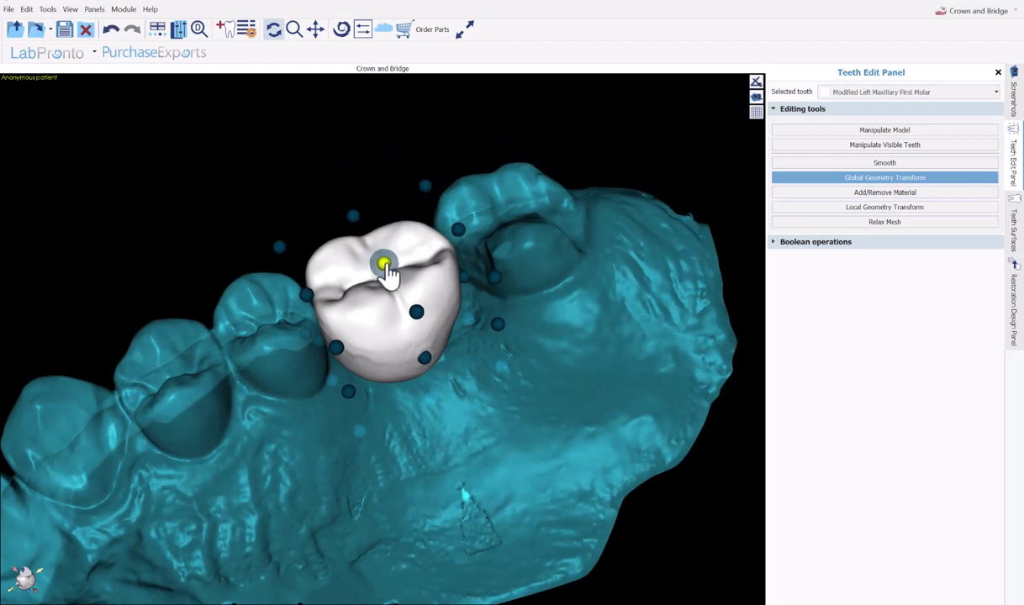
left_click_drag(385, 267, 379, 268)
Switch from Add/Remove Material to Local Geometry Transform for the first molar crown and set the tool size to 16.50
left_click(889, 193)
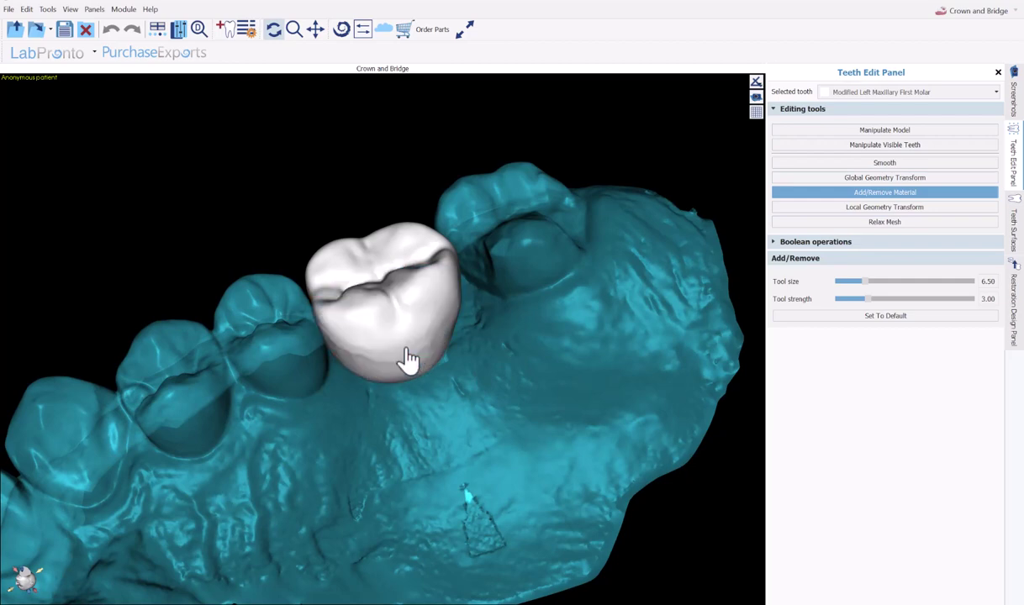
left_click(866, 209)
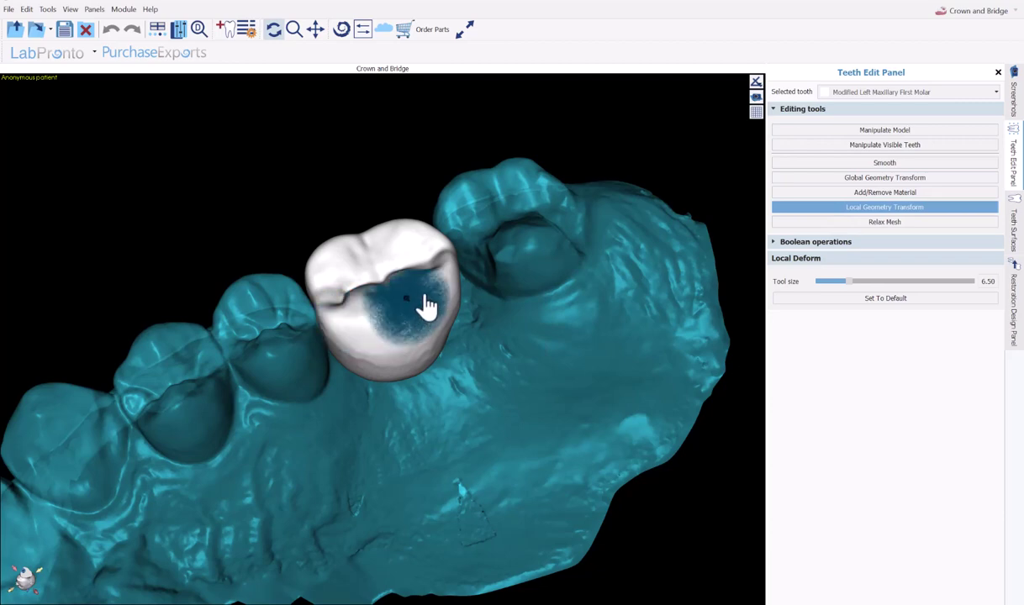
left_click_drag(871, 284, 900, 282)
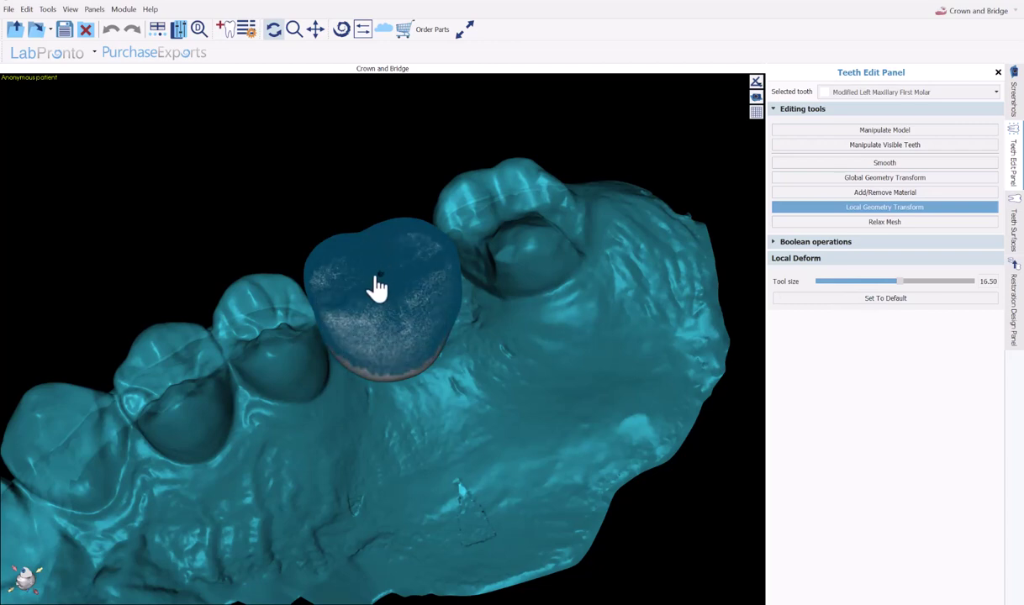
left_click(273, 30)
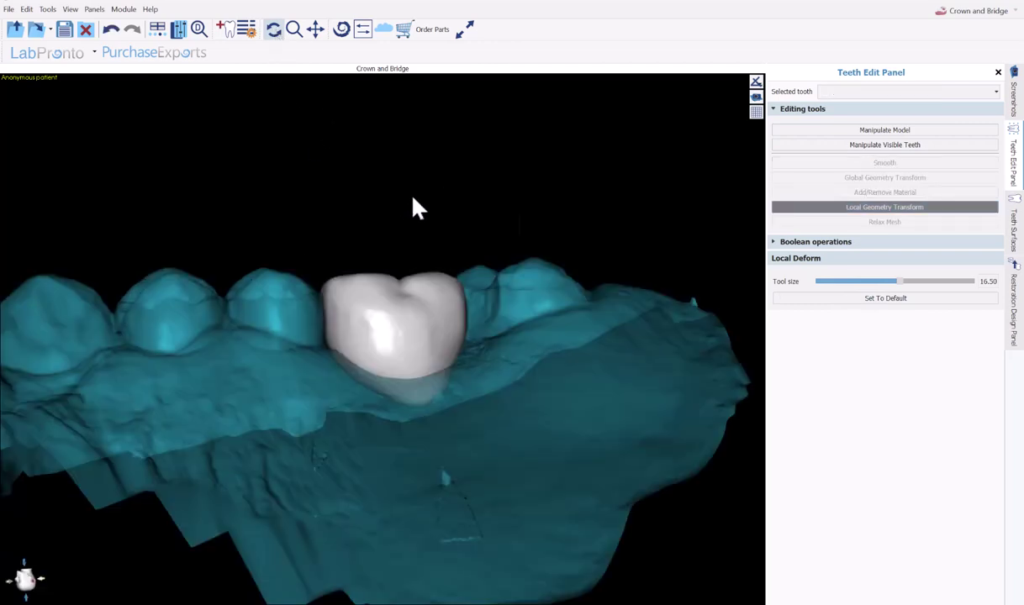
Show the lower jaw scan and turn on closeness display for the lower jaw, upper jaw and crown
left_click(1013, 225)
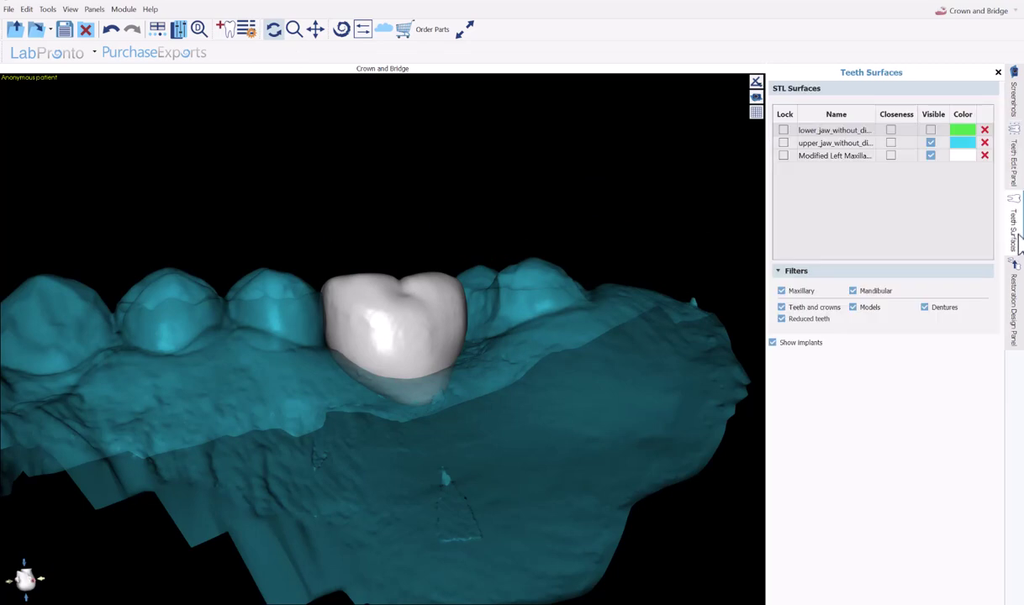
left_click(930, 131)
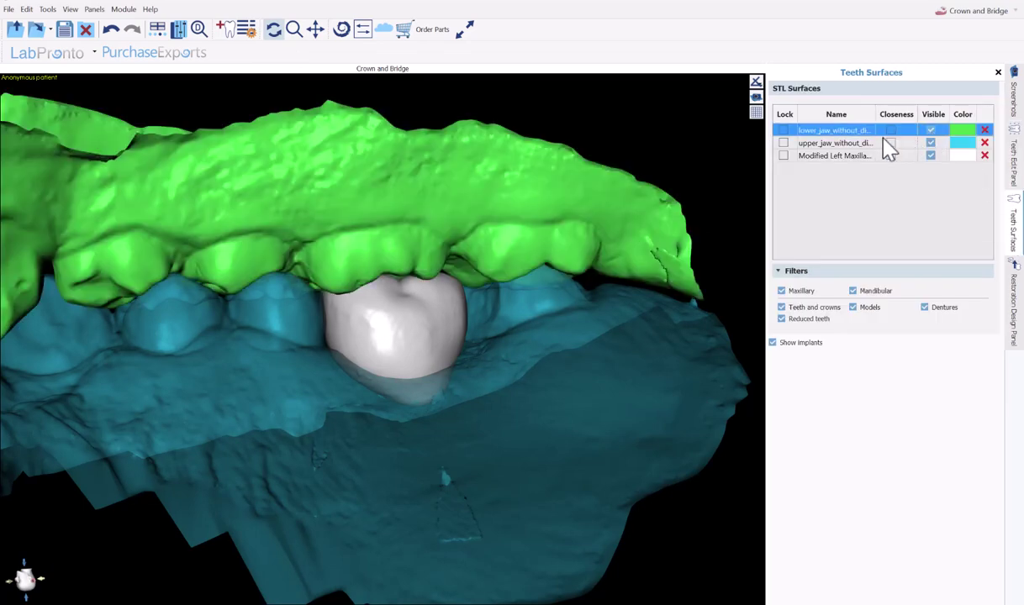
left_click(889, 131)
left_click(891, 143)
left_click(891, 156)
left_click(880, 183)
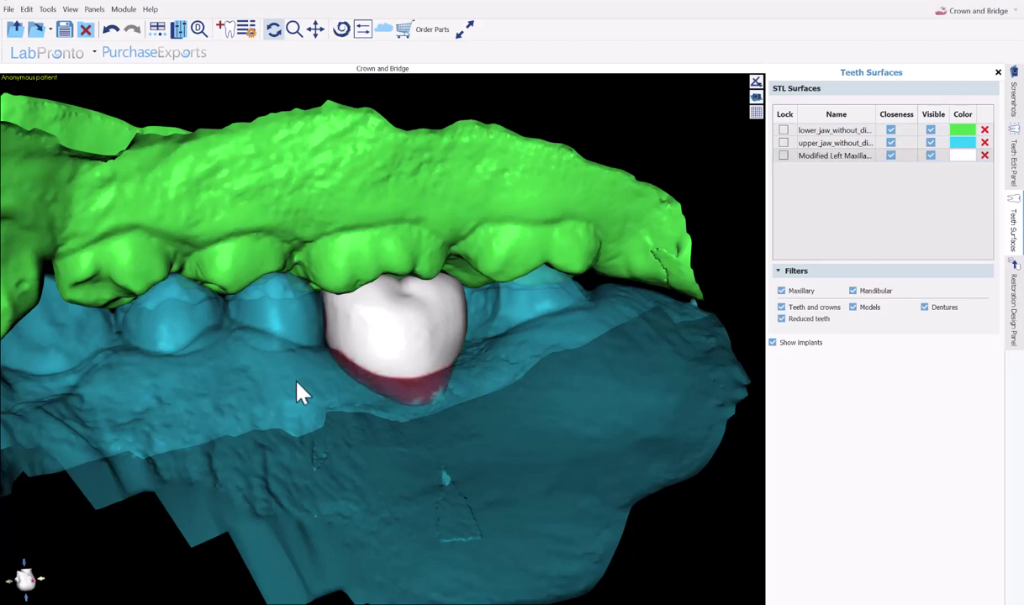
Relieve the crown's heavy occlusal contacts with the lower jaw using Local Geometry Transform, then deselect the crown
middle_click_drag(338, 200, 358, 424)
left_click(1015, 299)
left_click(1015, 231)
left_click(1015, 164)
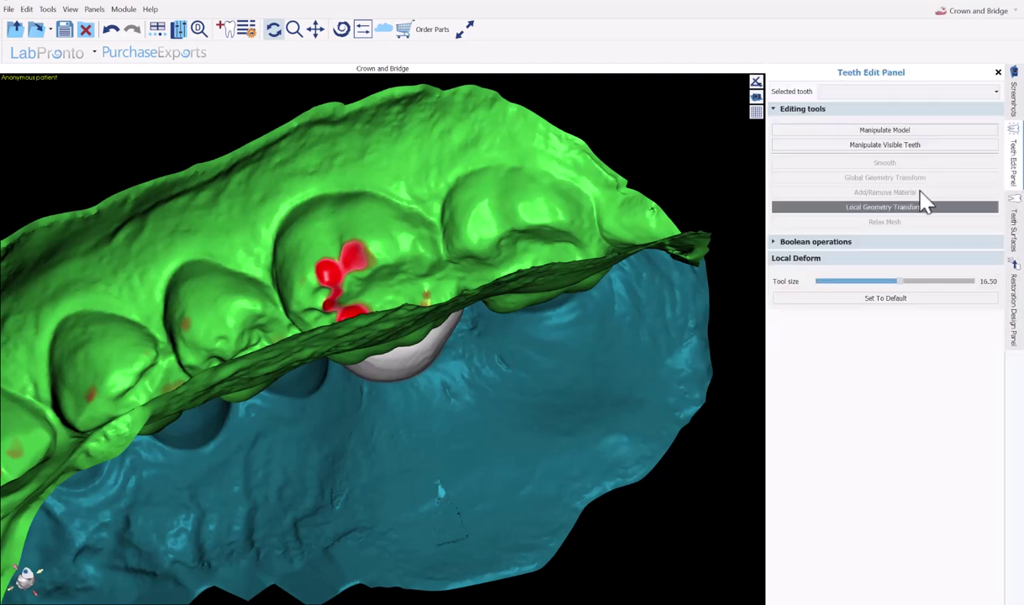
left_click(344, 274)
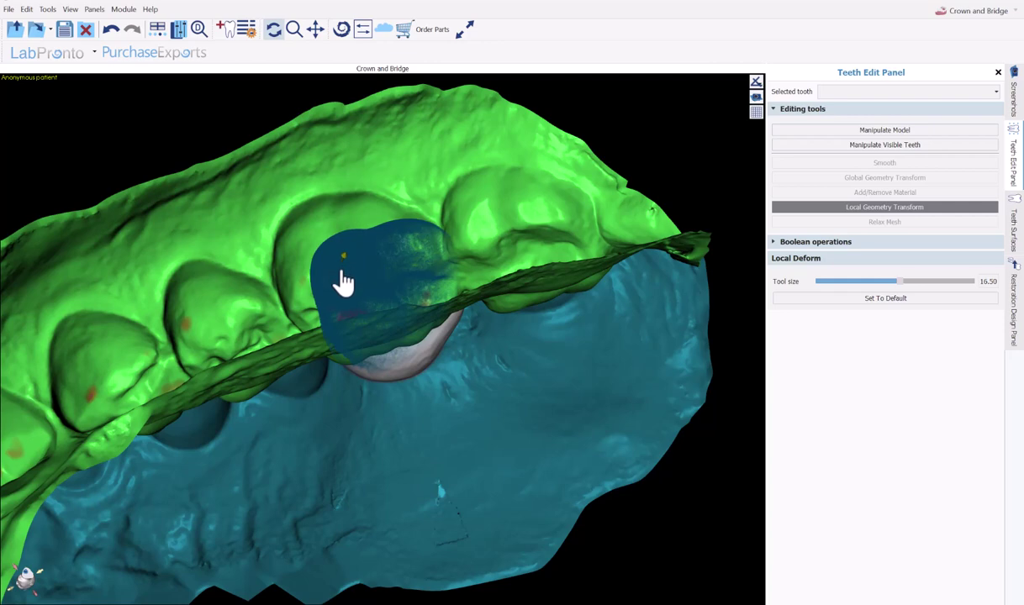
left_click(359, 451)
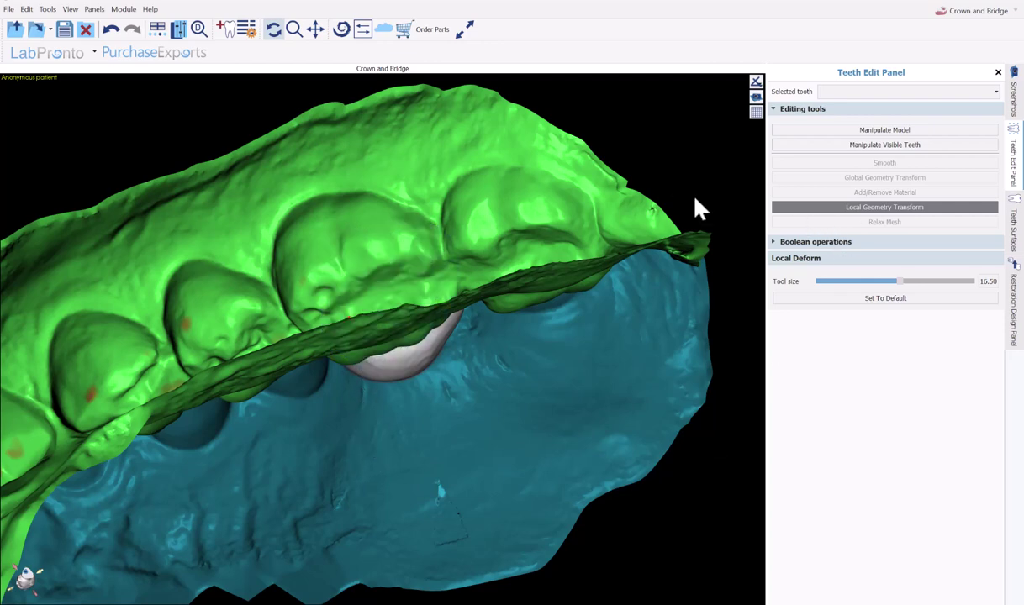
left_click(776, 244)
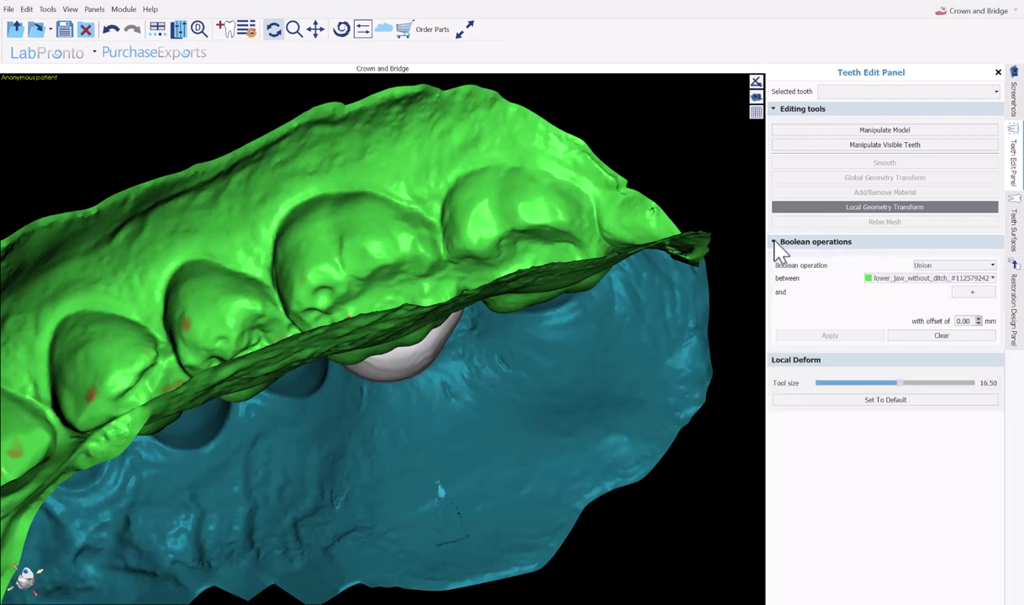
left_click(775, 244)
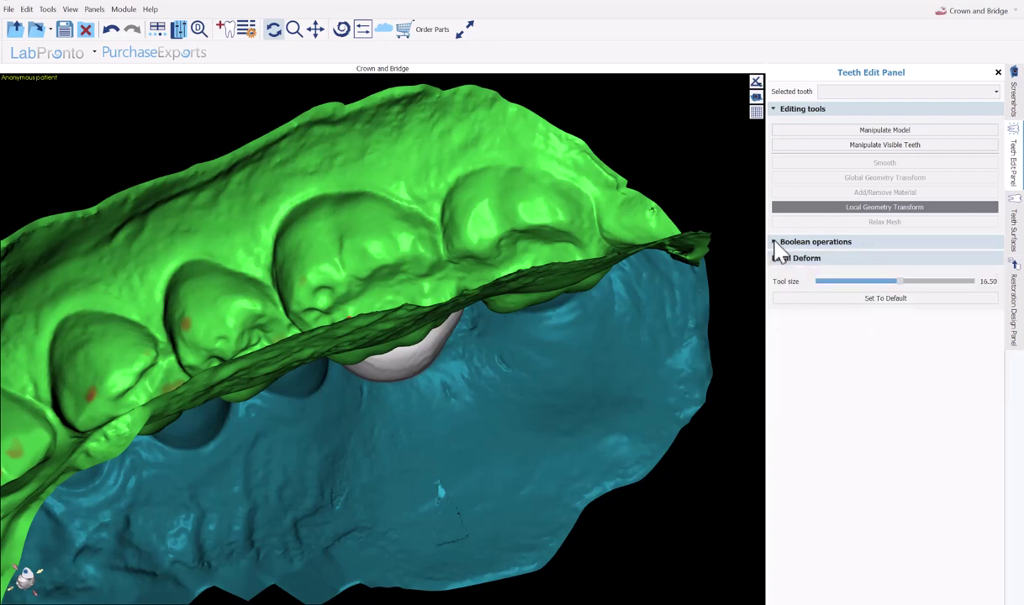
Turn off the closeness display for the upper jaw, crown and lower jaw
right_click_drag(551, 476, 409, 390)
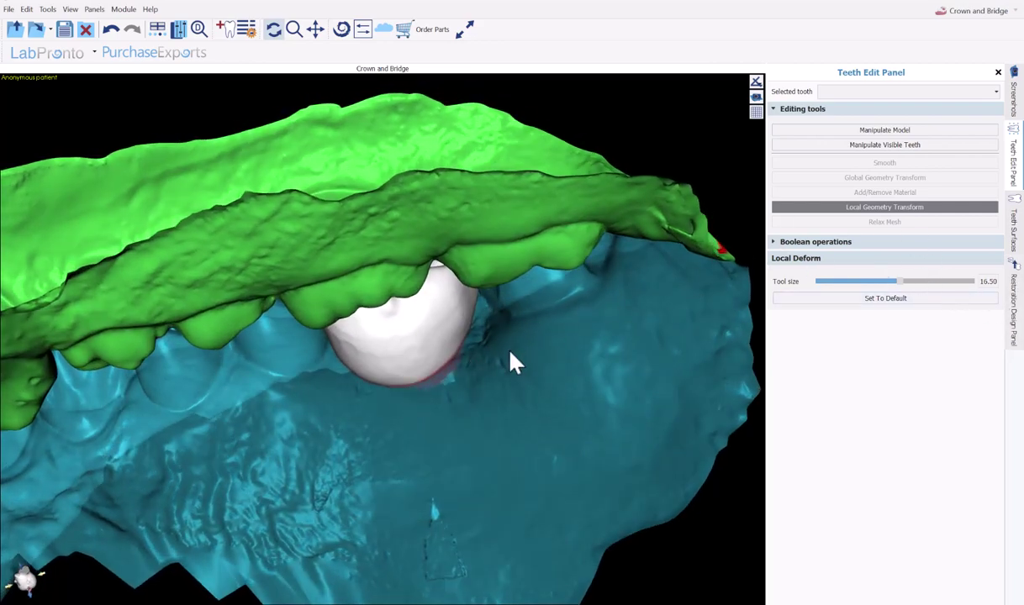
left_click(1012, 225)
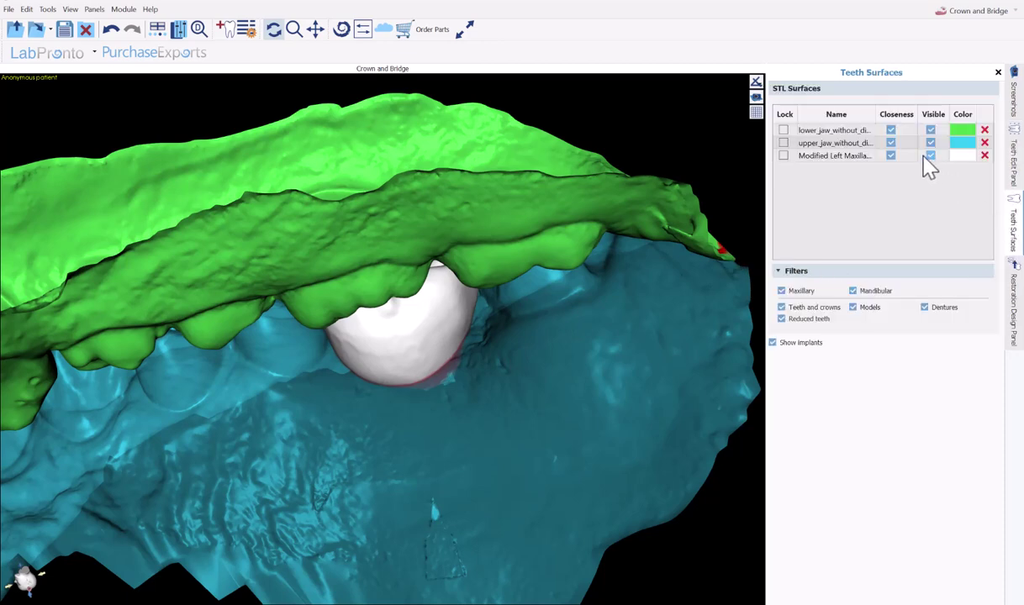
left_click(890, 144)
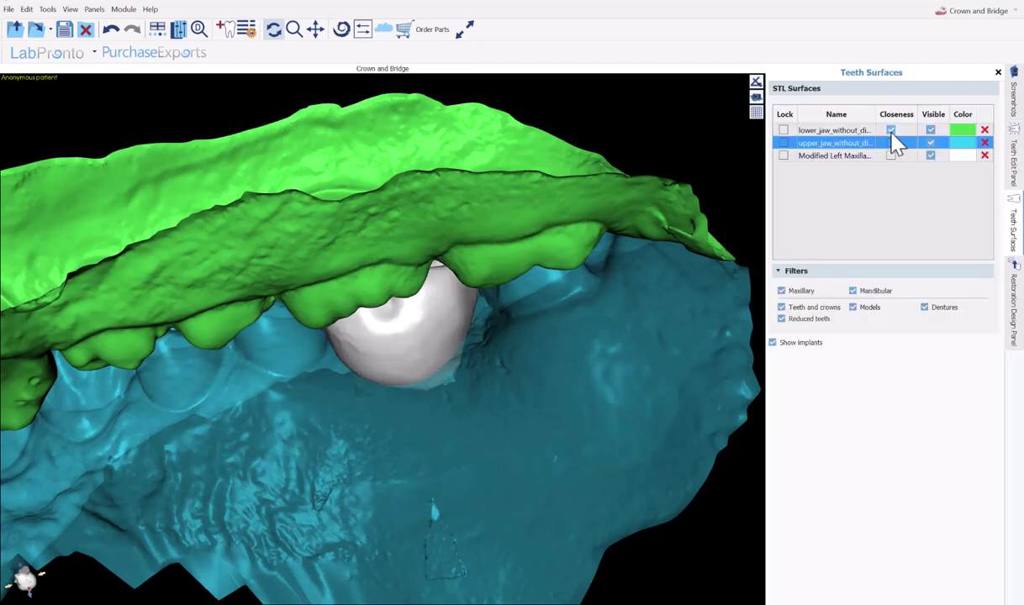
left_click(891, 131)
Open the restoration design for a Crown on a Tibase in the maxilla and choose the upper jaw scan as its model
left_click(1017, 306)
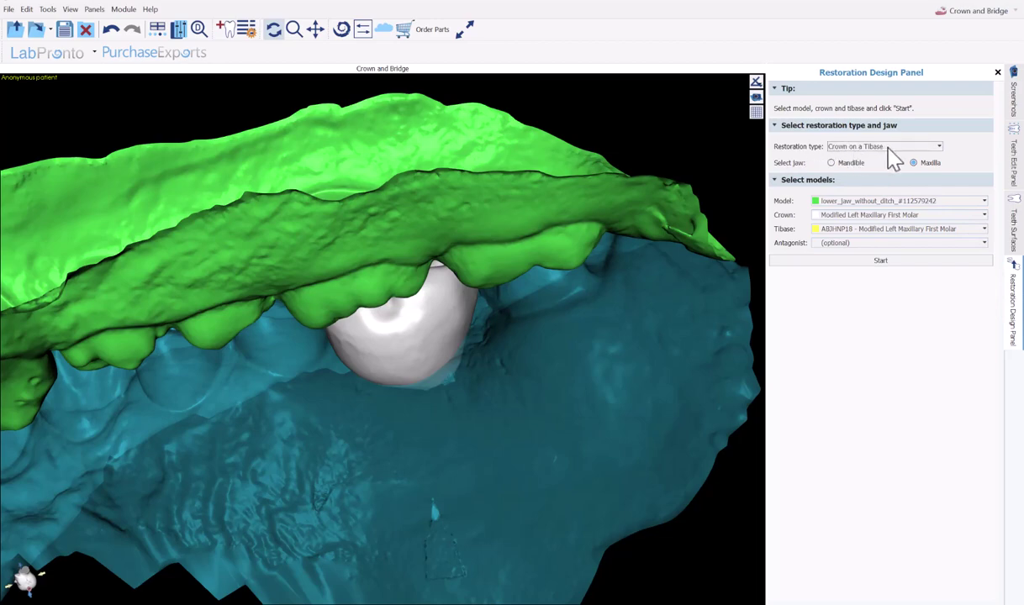
left_click_drag(288, 158, 378, 546)
left_click_drag(137, 319, 297, 373)
left_click_drag(406, 349, 530, 309)
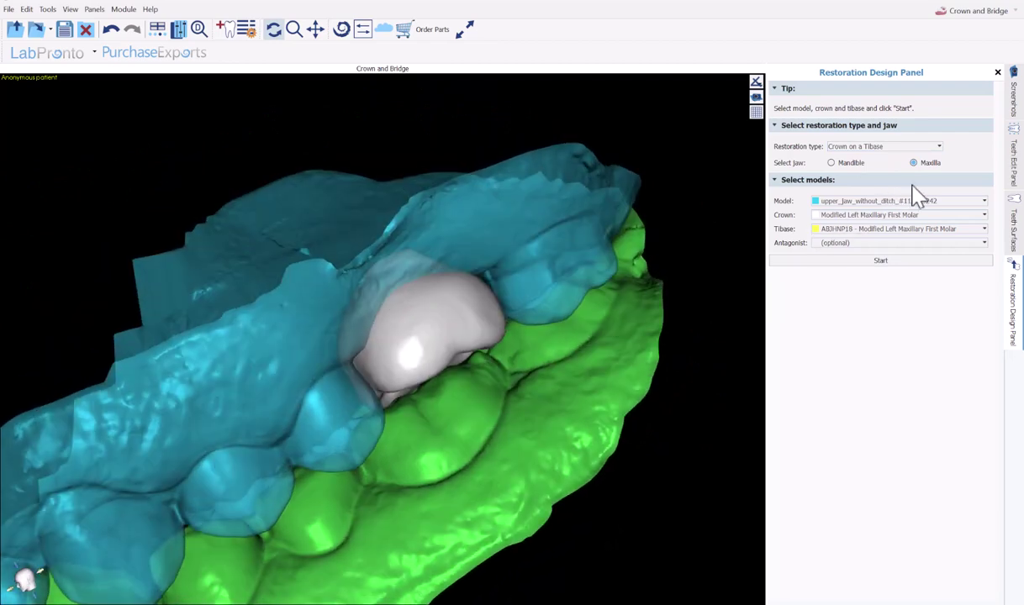
left_click(847, 205)
left_click(843, 202)
left_click(856, 230)
left_click(856, 230)
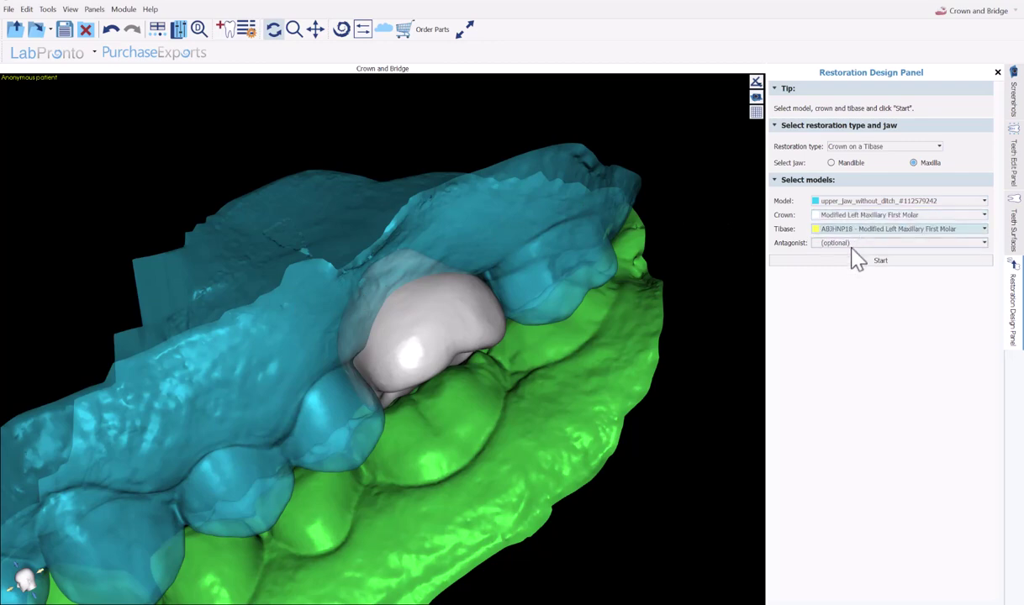
Set the lower jaw scan as the antagonist and start the custom crown design
left_click(853, 244)
left_click(853, 257)
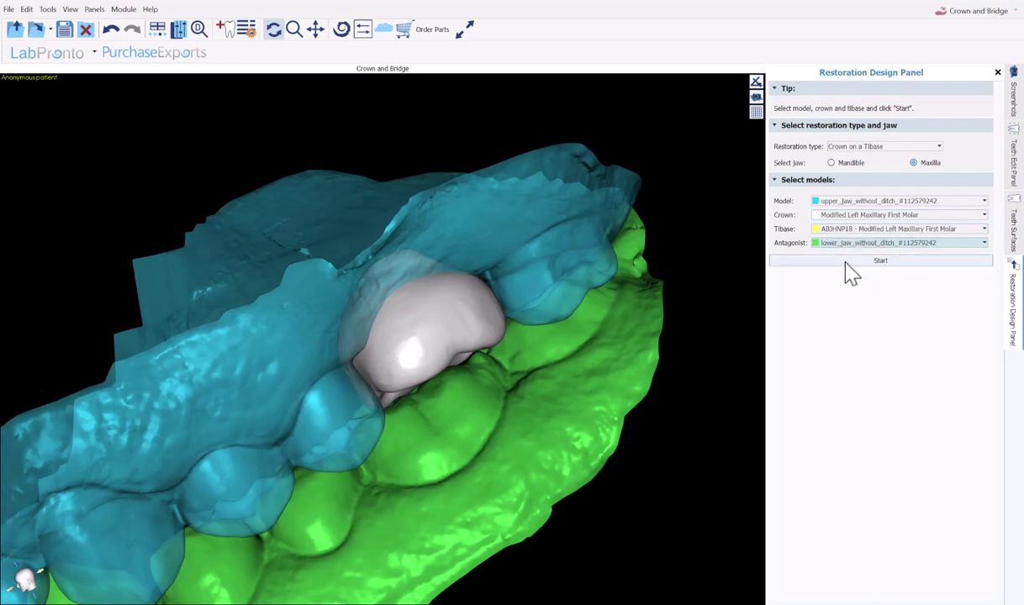
left_click(850, 266)
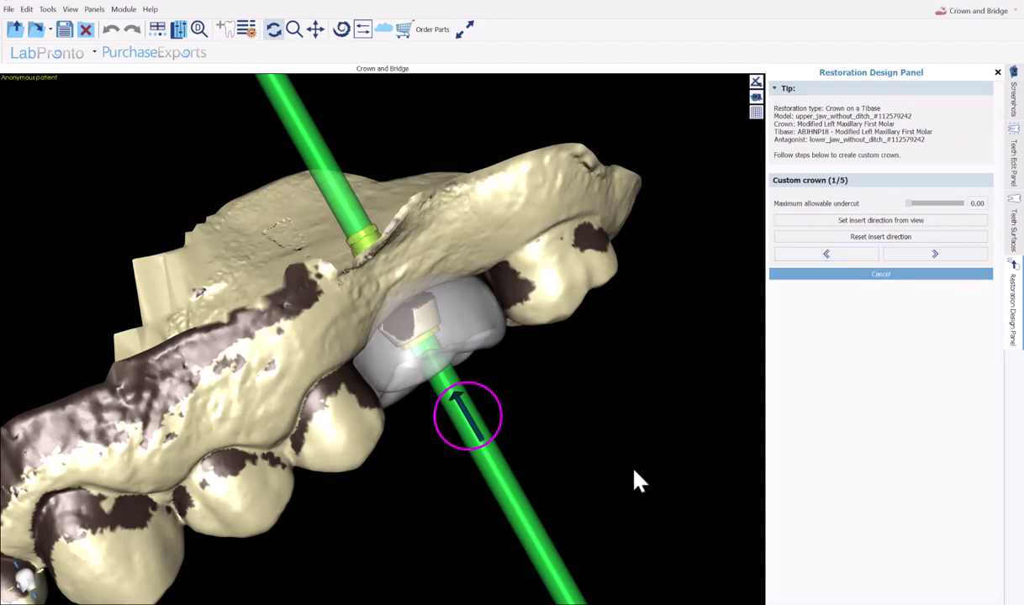
Check the crown's insert direction from the side and occlusal views, accept it and continue to identifying interproximal areas
left_click_drag(636, 500, 609, 467)
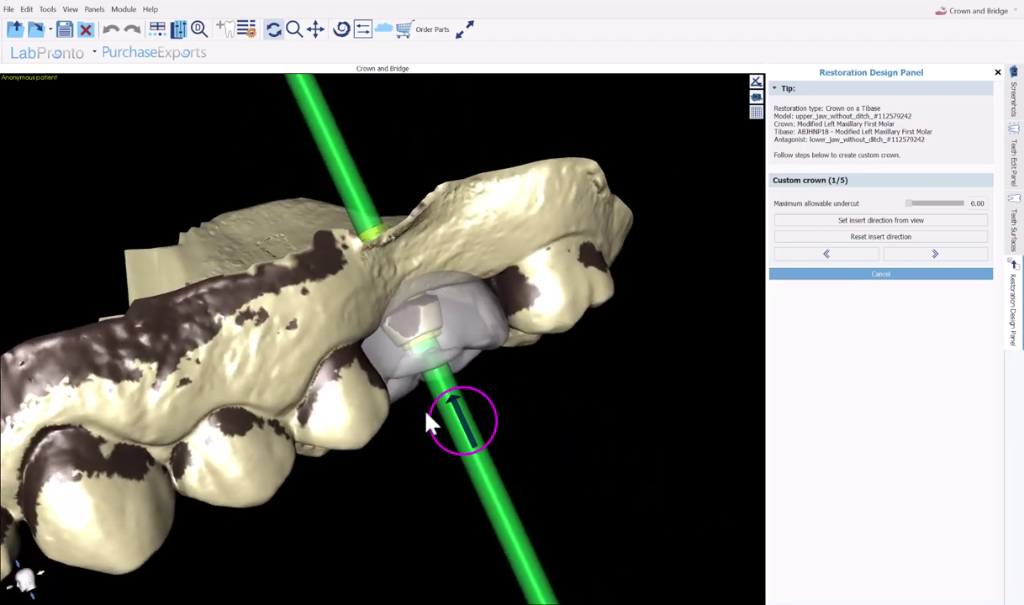
left_click_drag(393, 473, 322, 228)
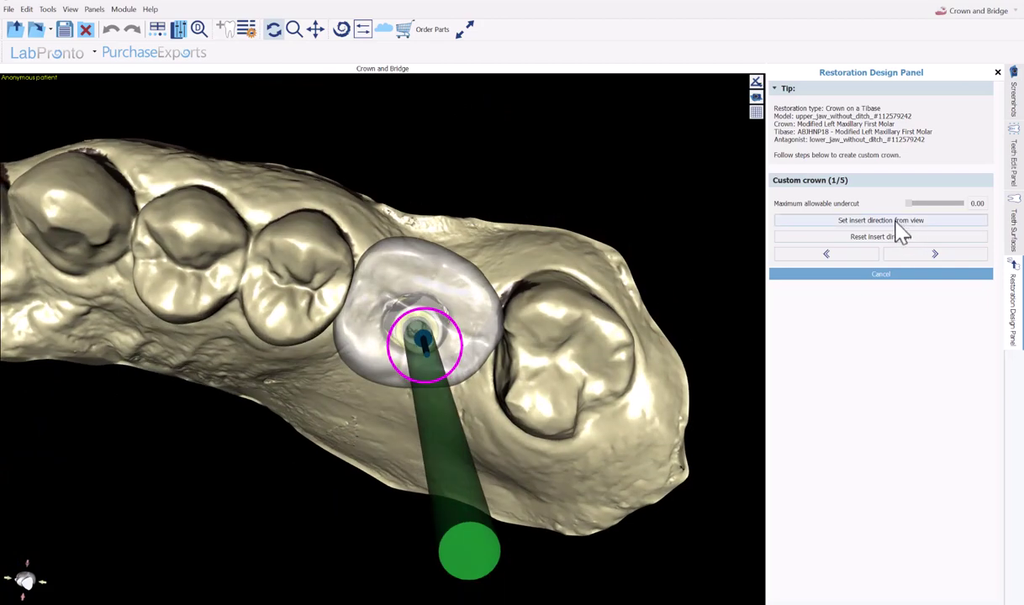
left_click_drag(343, 220, 329, 513)
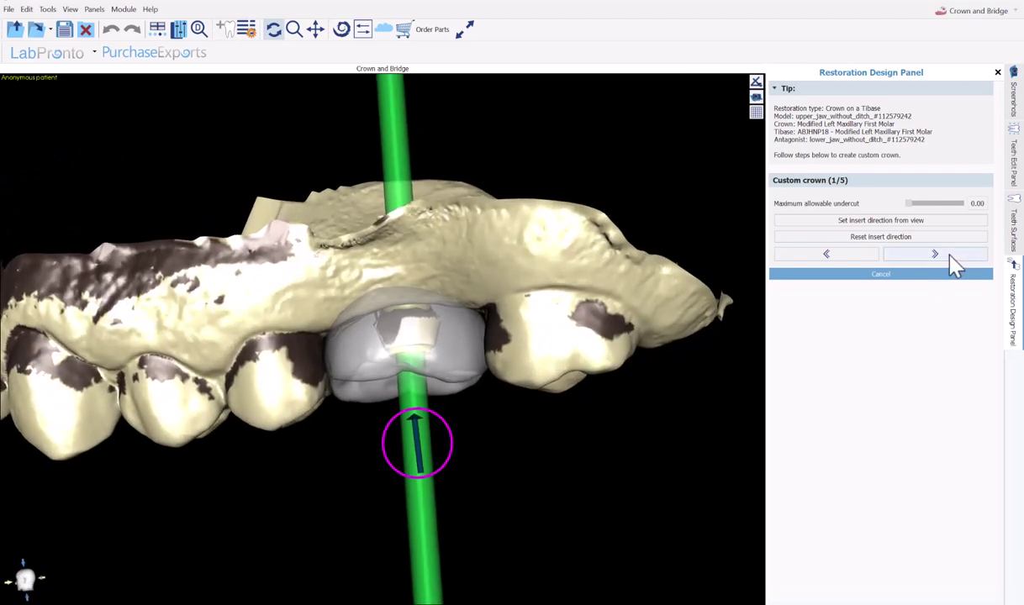
left_click(951, 257)
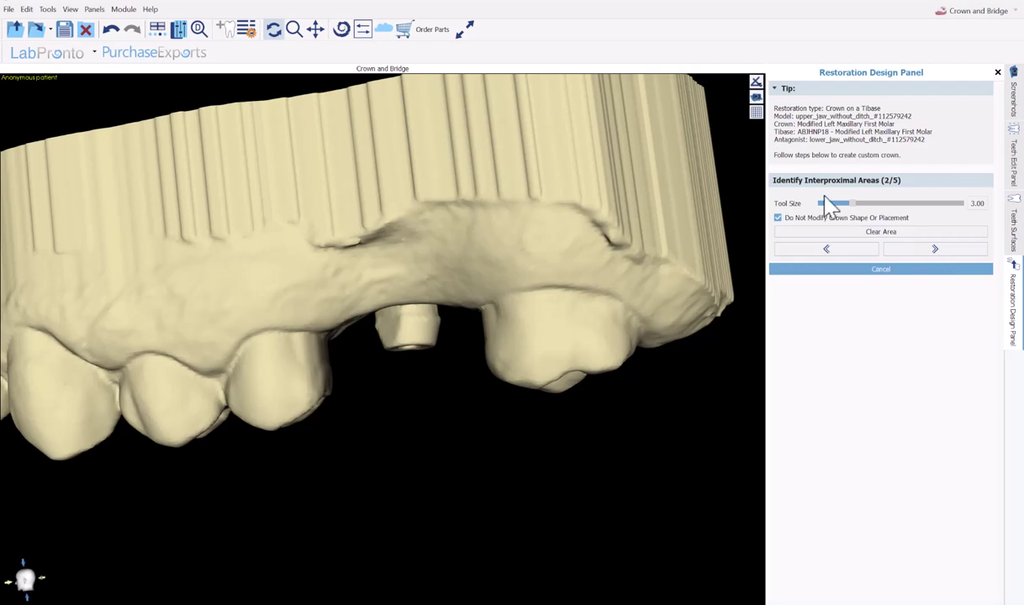
Inspect the teeth around the titanium base, keep Do Not Modify Crown Shape Or Placement enabled and continue to the margin stage
left_click_drag(537, 445, 393, 427)
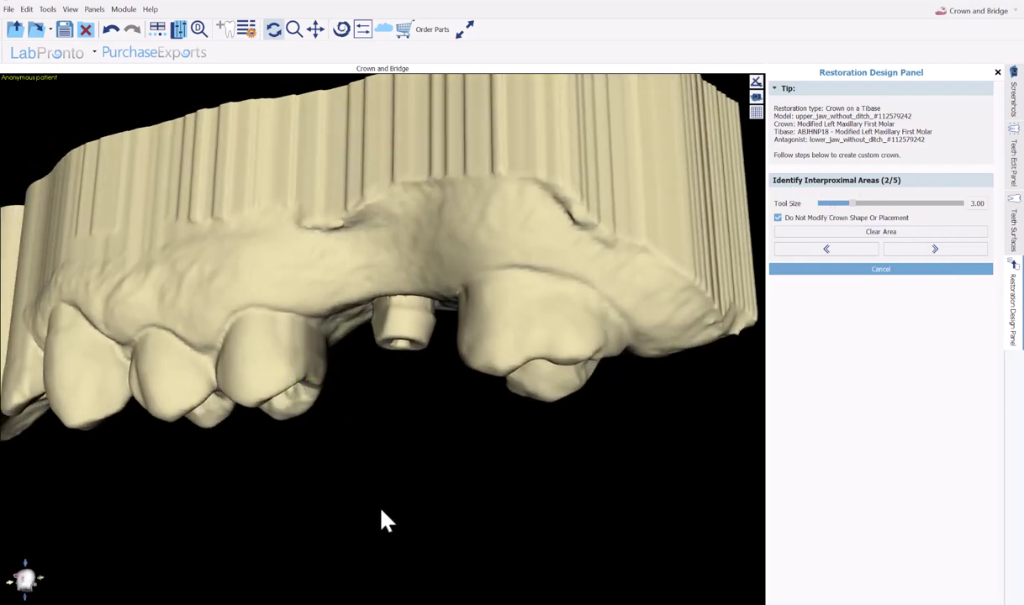
left_click_drag(301, 548, 436, 531)
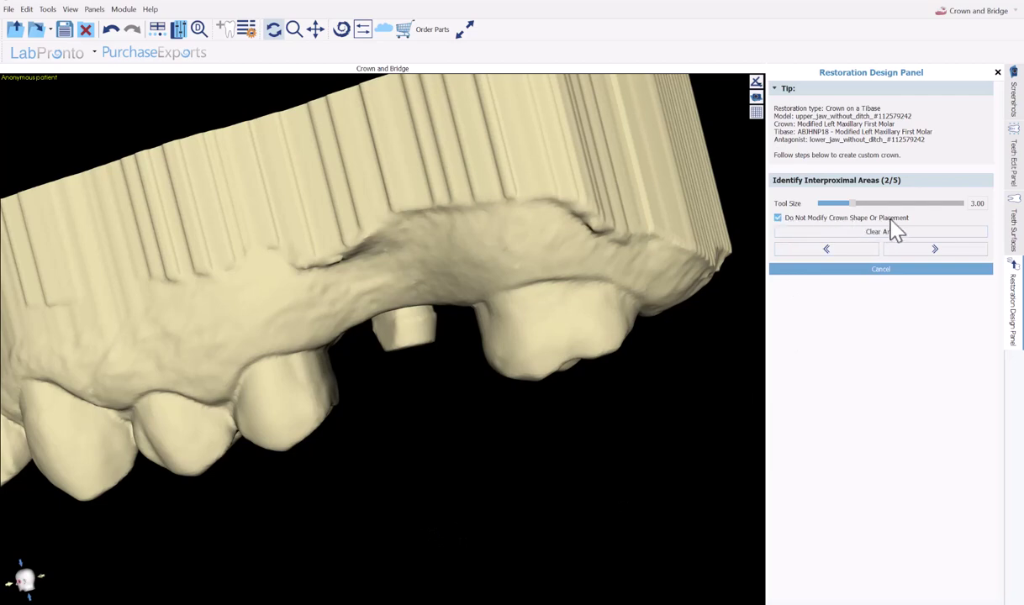
left_click(948, 251)
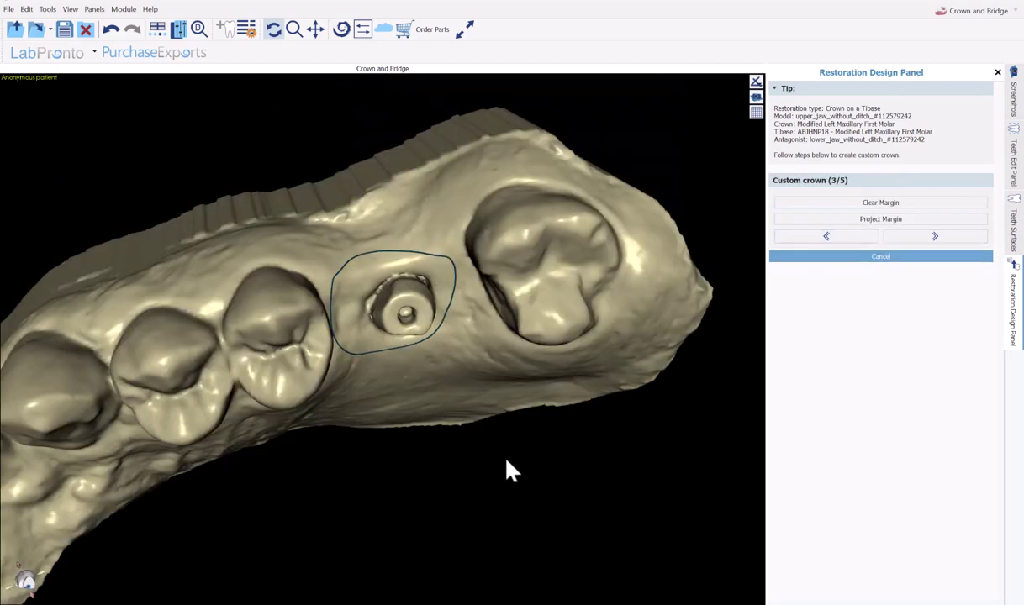
Adjust the margin line around the titanium base on its palatal and distal sides and continue to the crown parameters
middle_click_drag(402, 481, 365, 460)
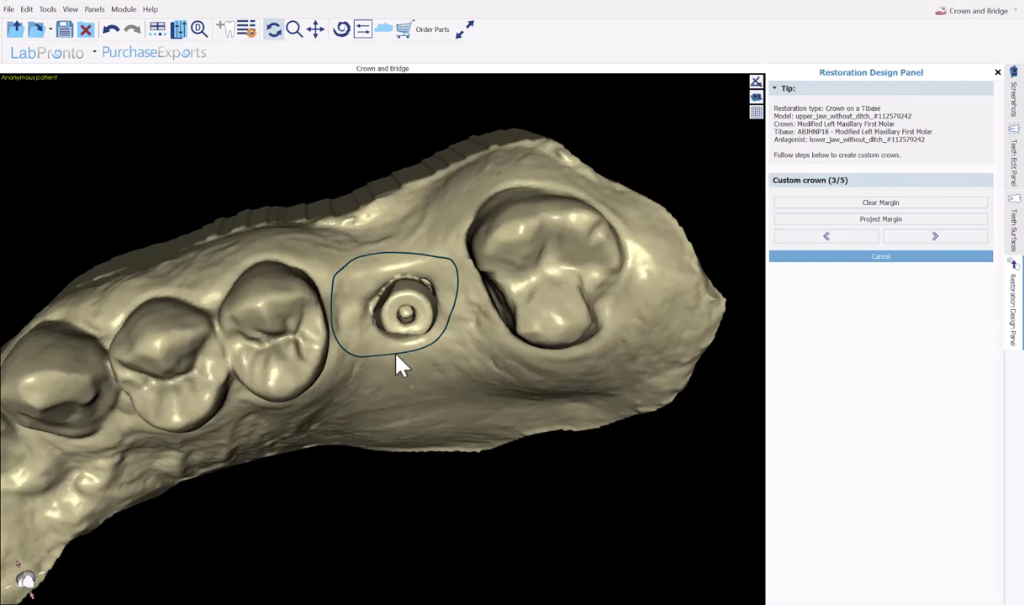
mouse_move(396, 357)
left_mouse_down()
mouse_move(419, 362)
mouse_move(448, 344)
mouse_move(459, 297)
left_mouse_up()
left_click_drag(418, 358, 454, 335)
left_click(908, 241)
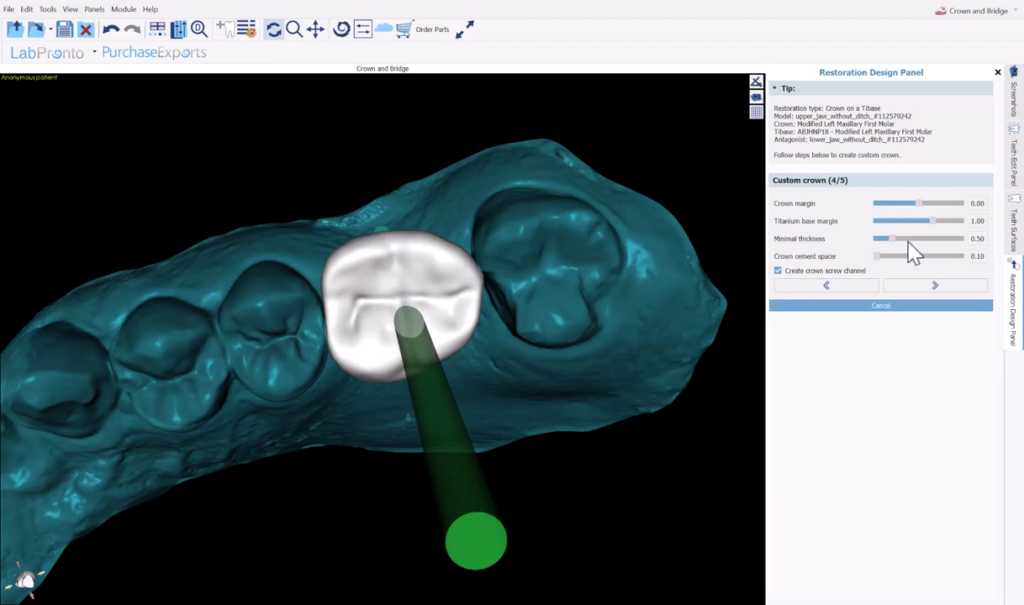
Set the crown margin to -0.75, keep the crown screw channel enabled and continue to adapting occlusal contacts
right_click_drag(690, 399, 556, 589)
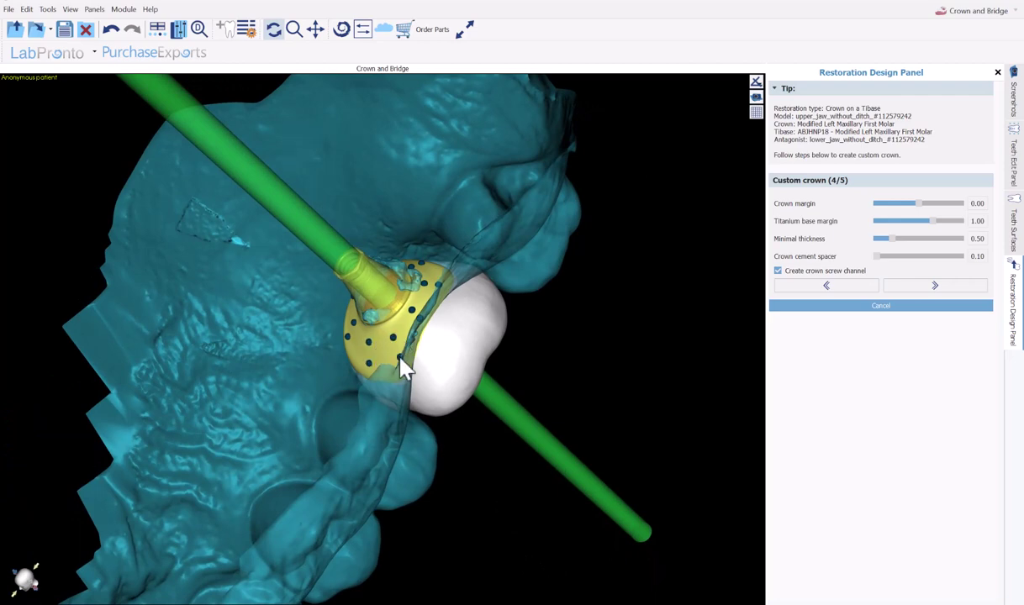
right_click_drag(698, 328, 633, 364)
left_click_drag(921, 205, 909, 208)
right_click_drag(712, 389, 563, 362)
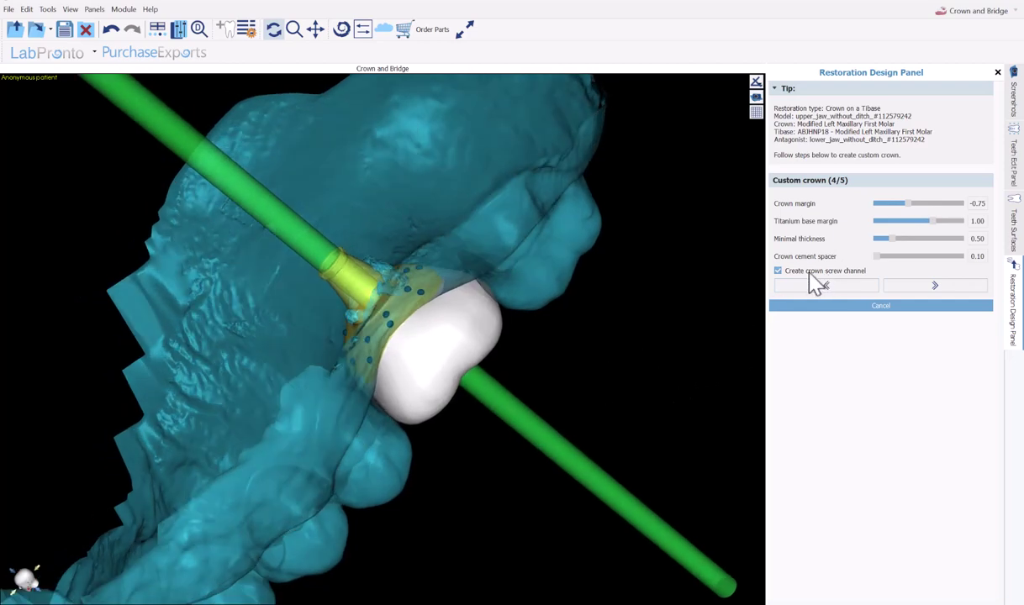
left_click(923, 290)
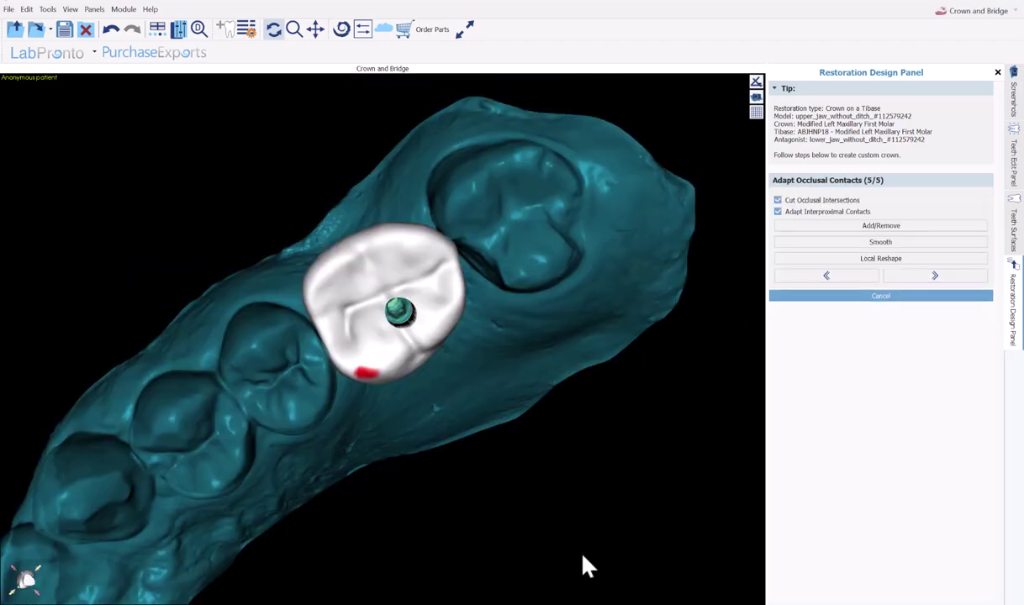
Examine the crown's screw channel and marked occlusal contact from several angles
right_click_drag(582, 557, 505, 470)
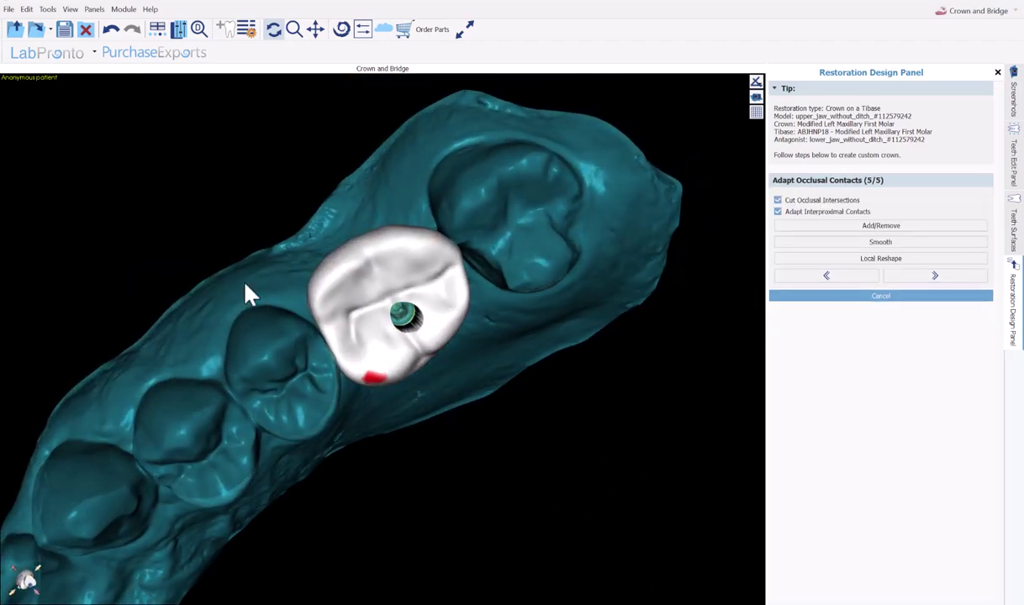
right_click_drag(247, 292, 238, 222)
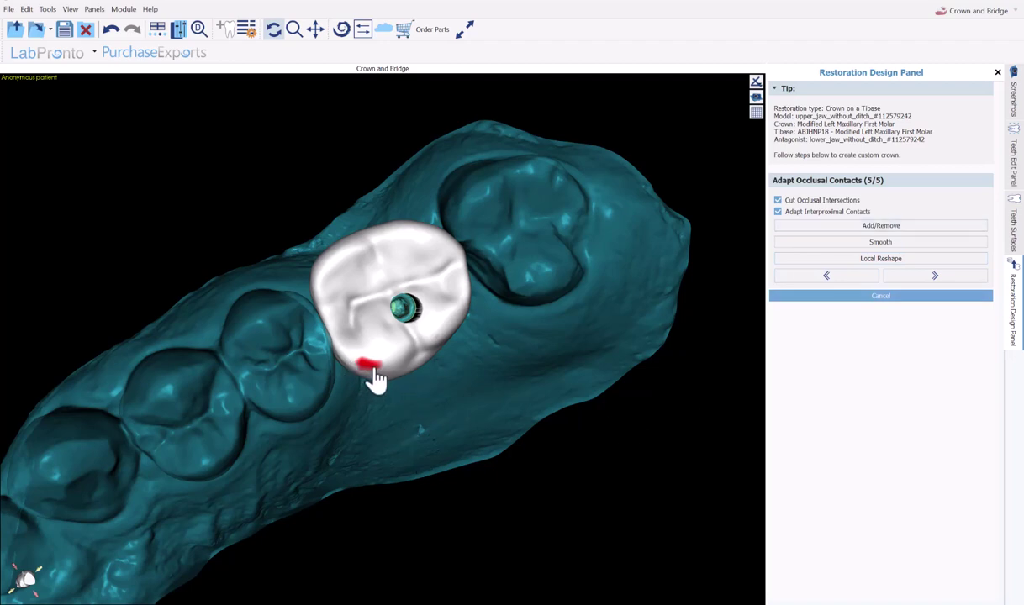
right_click_drag(274, 239, 351, 377)
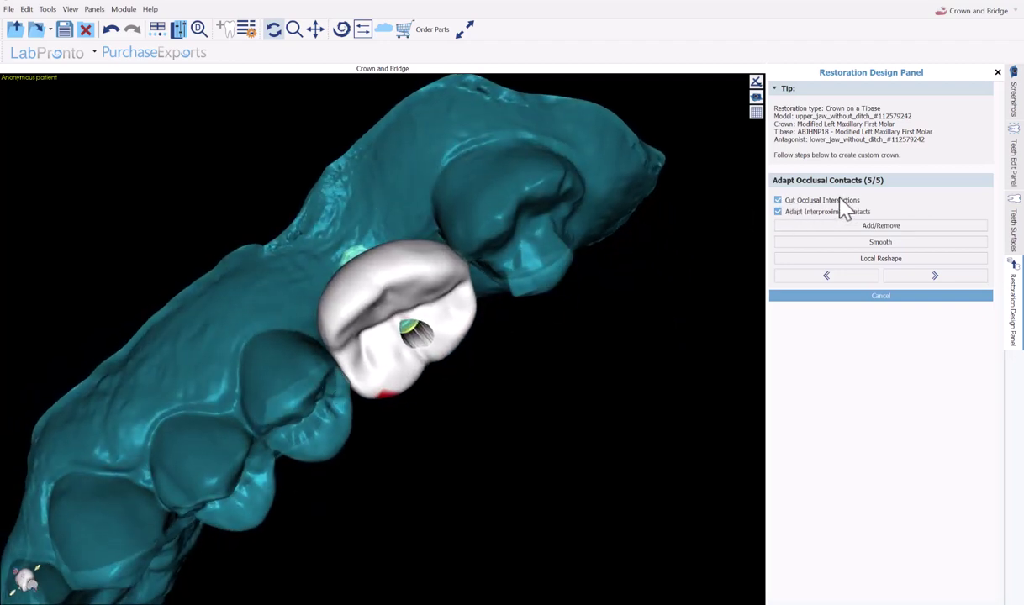
Disable cutting occlusal intersections and adapting interproximal contacts, and finish the crown on the titanium base
left_click(778, 202)
right_click_drag(521, 450, 702, 354)
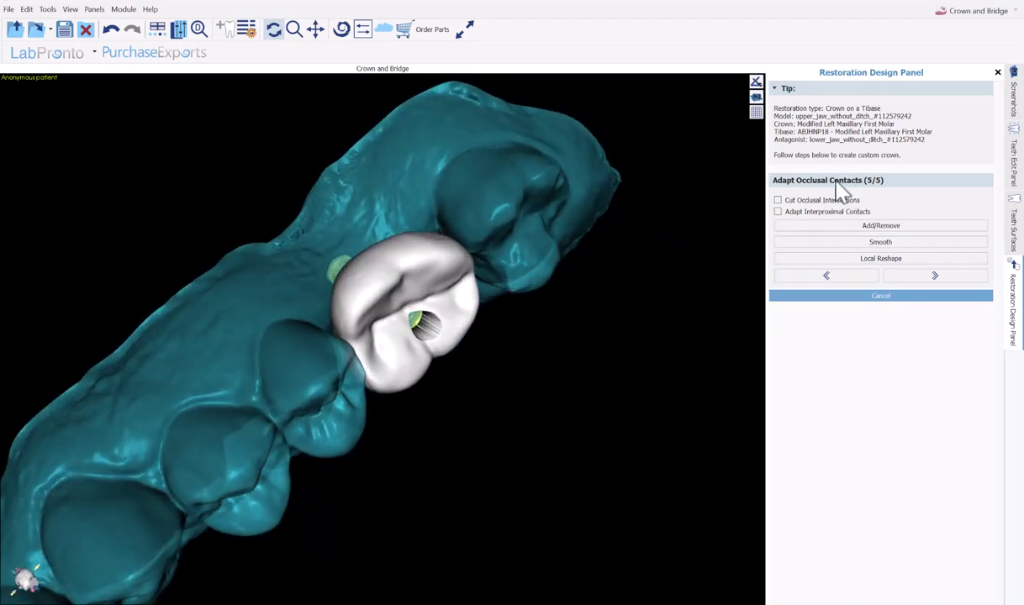
left_click(924, 277)
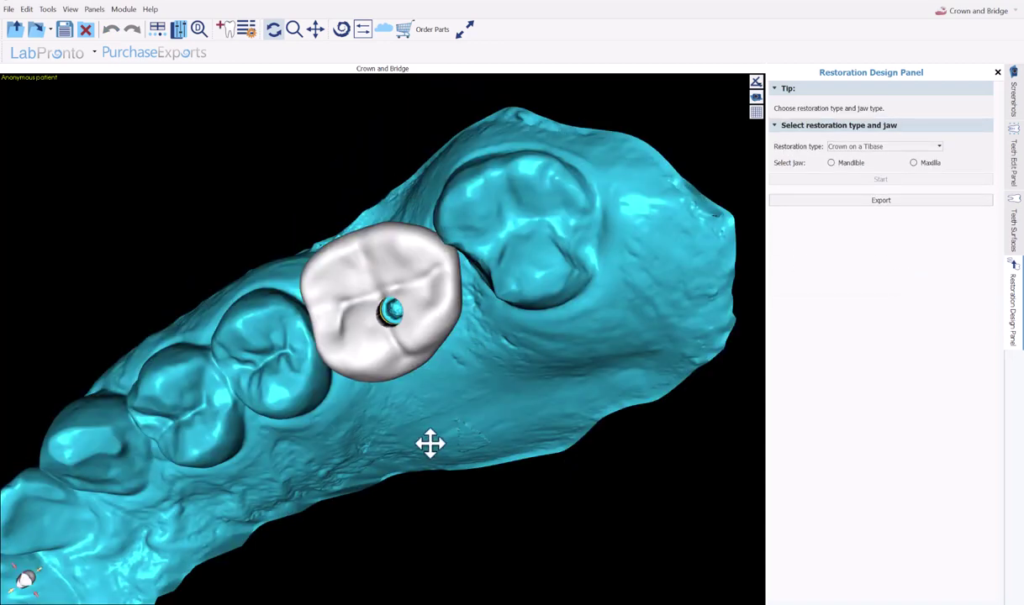
right_click_drag(429, 443, 618, 534)
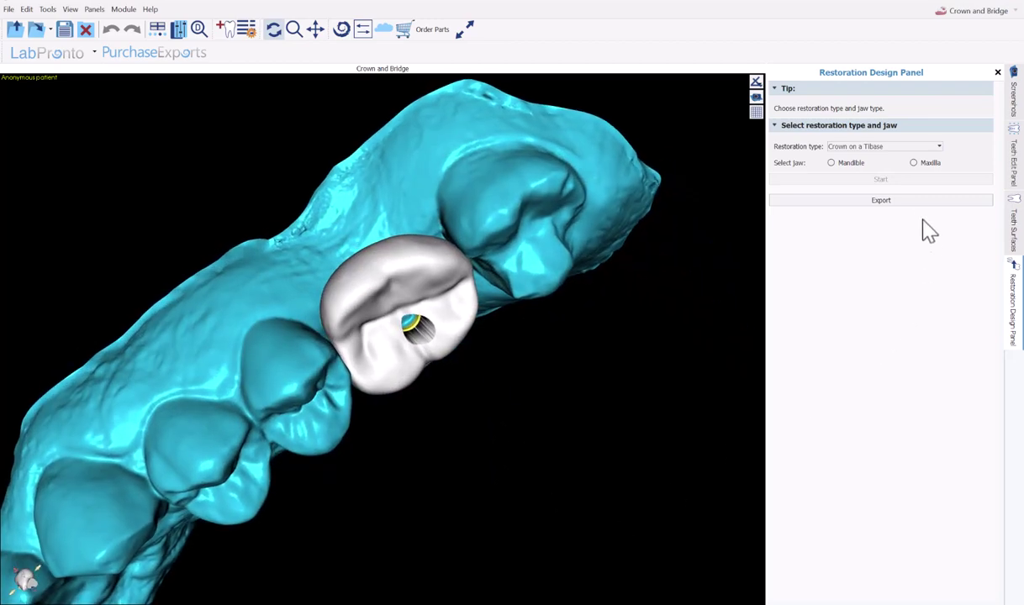
Hide the upper jaw model and the implants so that only the Maxillary Custom Crown is shown
left_click(1015, 243)
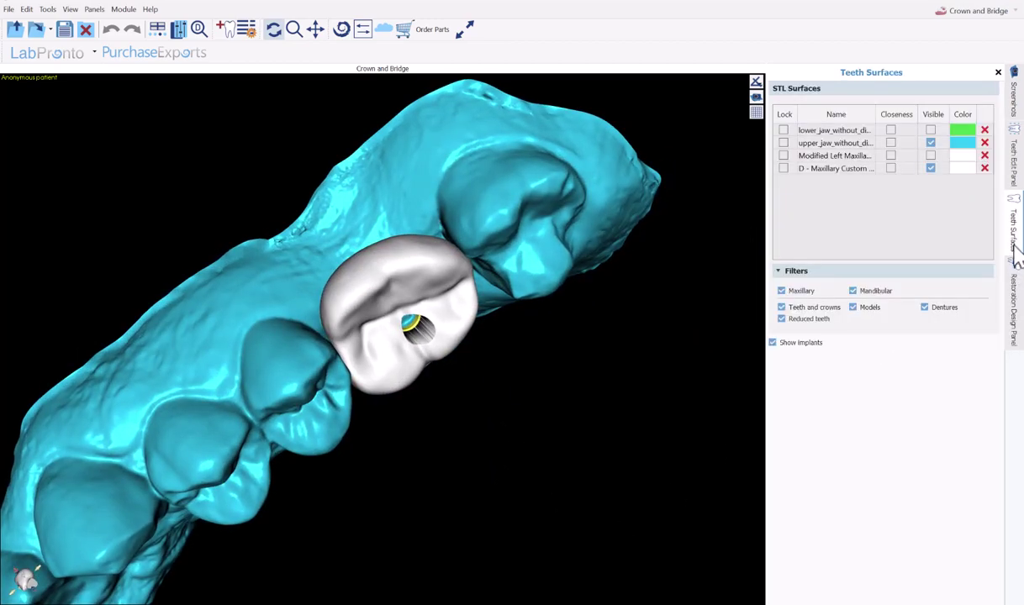
left_click(931, 143)
right_click_drag(571, 312, 70, 421)
right_click_drag(429, 361, 530, 395)
left_click(801, 348)
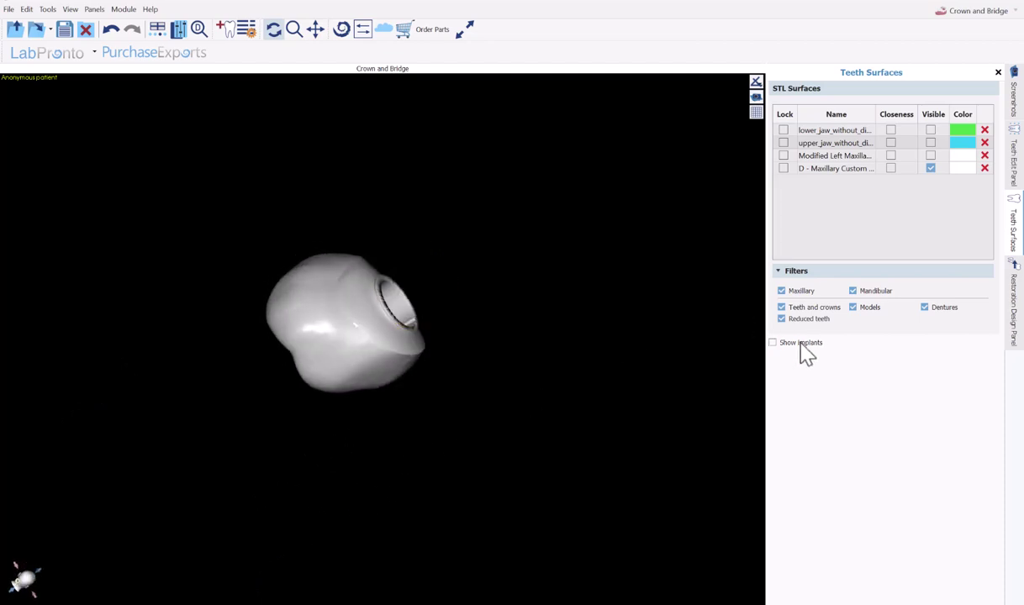
Inspect the isolated custom crown's occlusal surface, underside and screw channel from several angles
right_click_drag(546, 303, 334, 410)
right_click_drag(225, 343, 708, 295)
left_click(400, 366)
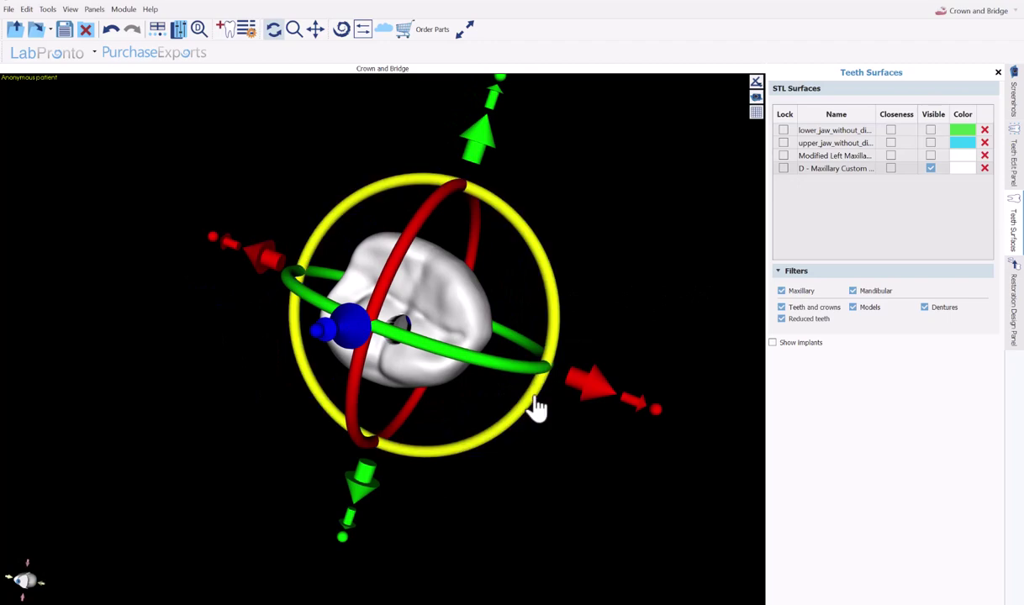
left_click(815, 177)
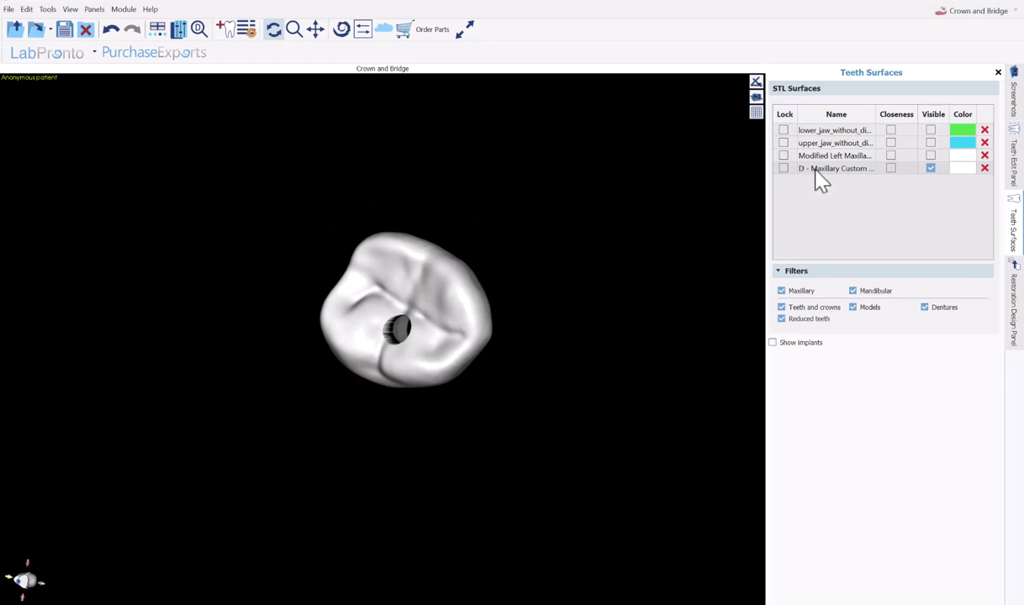
right_click_drag(358, 508, 467, 277)
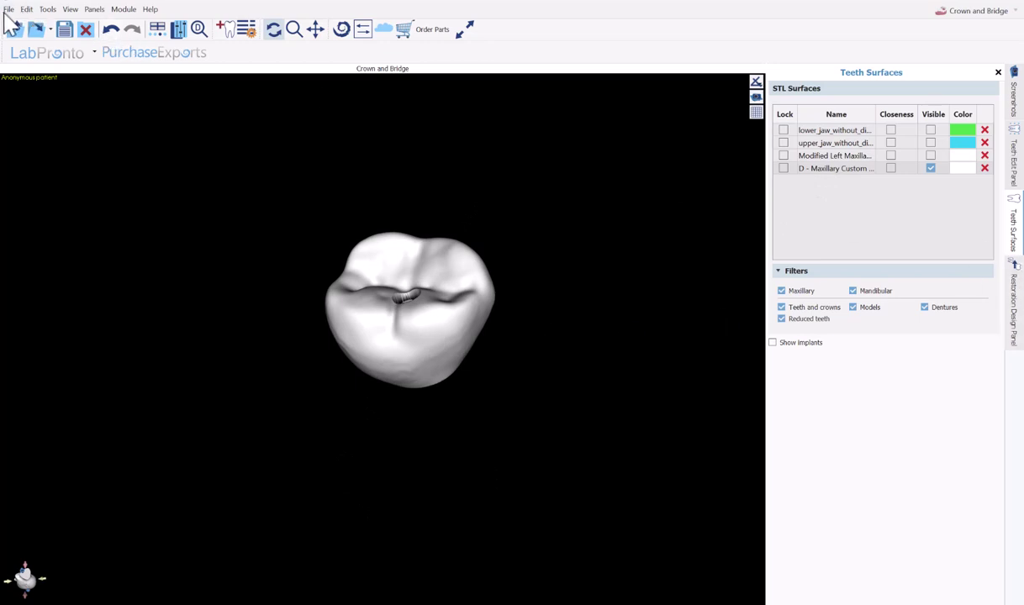
Open the restoration's export settings and choose D - Maxillary Custom Crown among the virtual teeth
left_click(1014, 304)
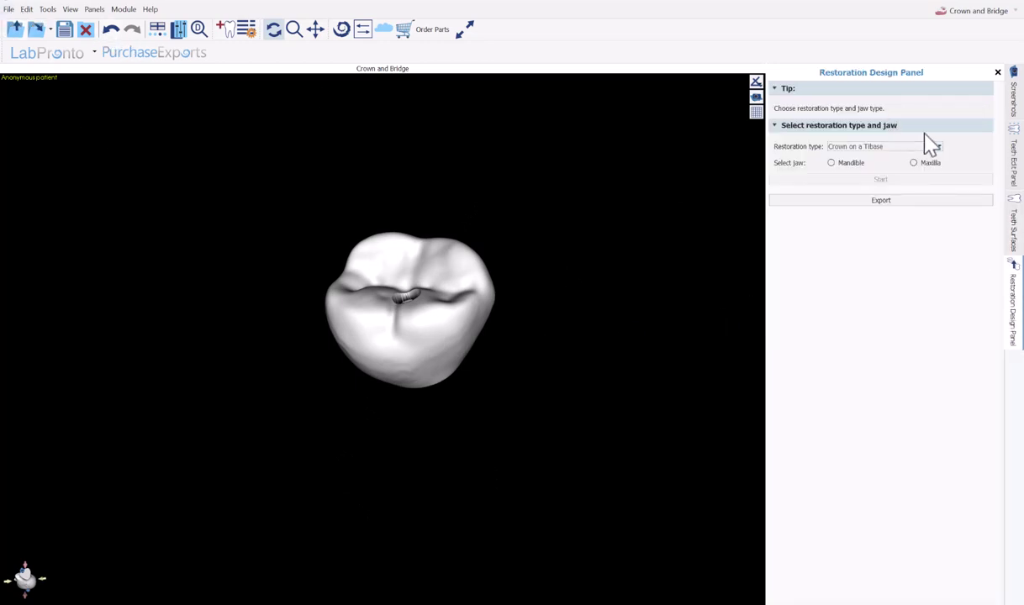
left_click(880, 200)
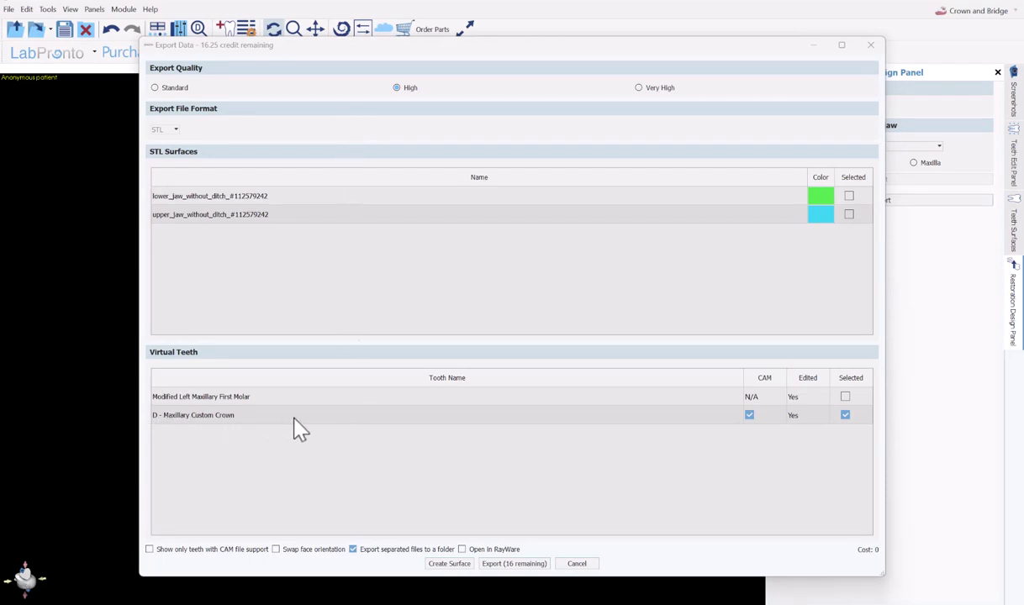
left_click(844, 415)
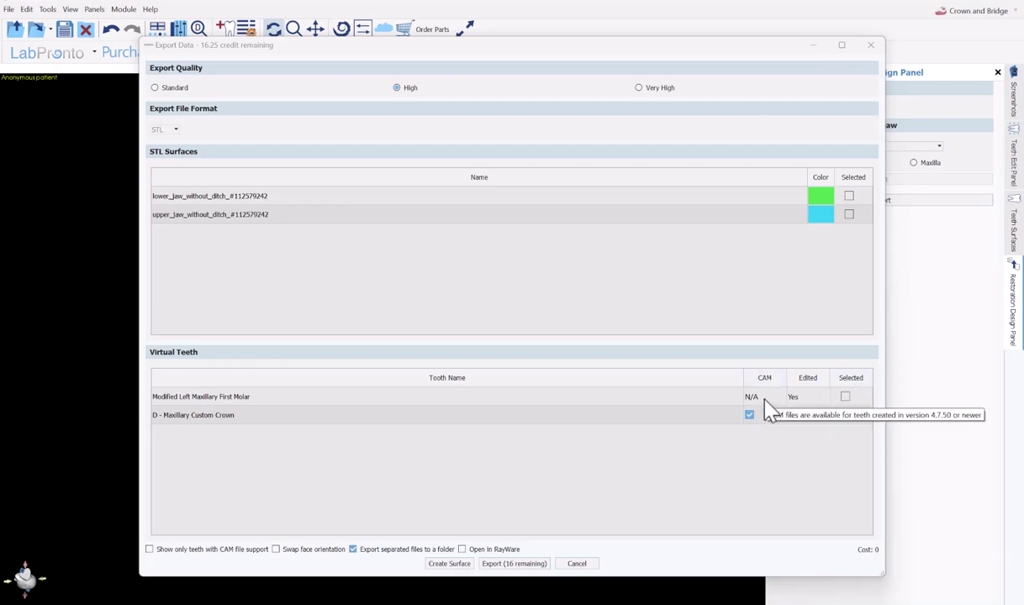